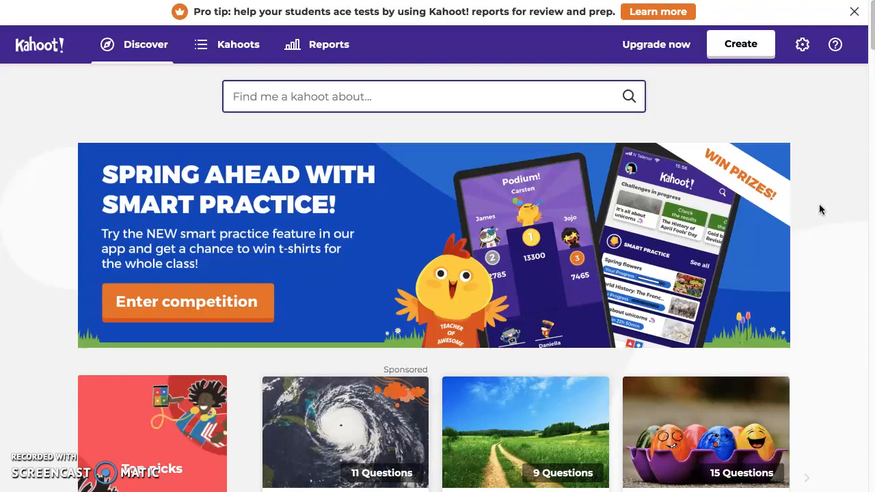
# Step: Browse the featured kahoot collections on the Discover page, from Top picks through History
pyautogui.scroll(-5, 824, 220)
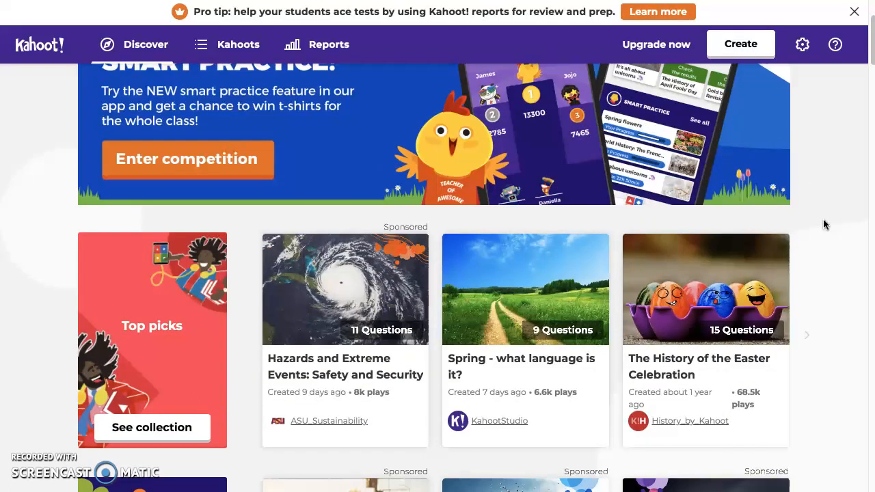
pyautogui.scroll(-9, 823, 224)
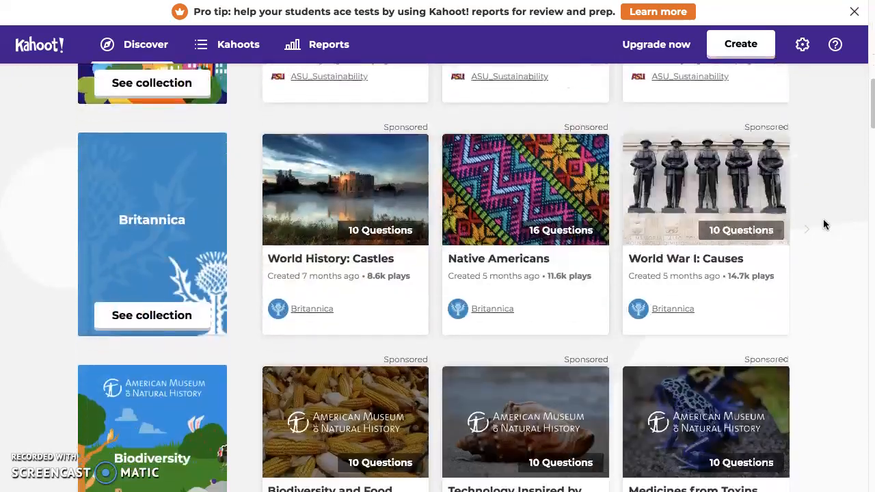
pyautogui.scroll(-4, 823, 224)
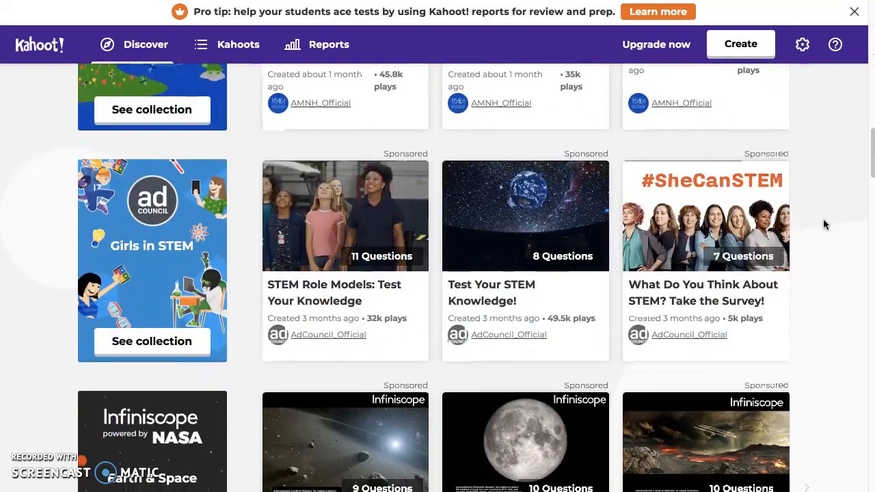
pyautogui.scroll(-1, 822, 224)
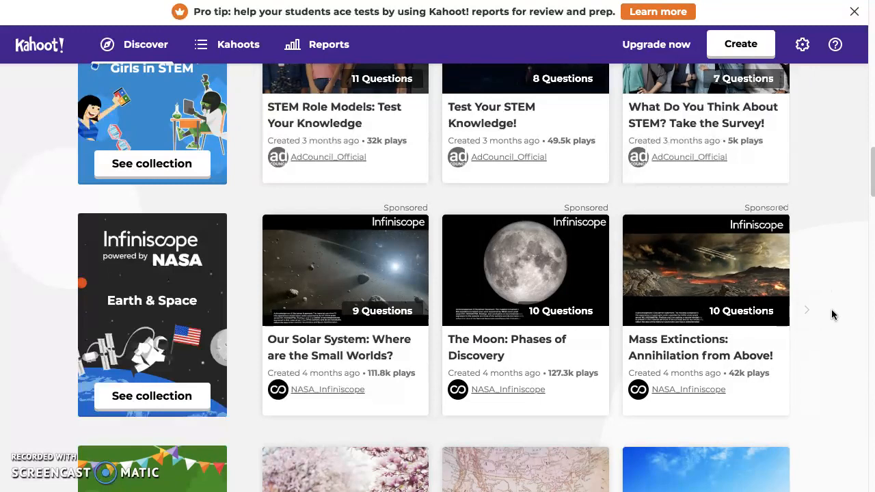
pyautogui.scroll(3, 827, 294)
pyautogui.scroll(-3, 831, 308)
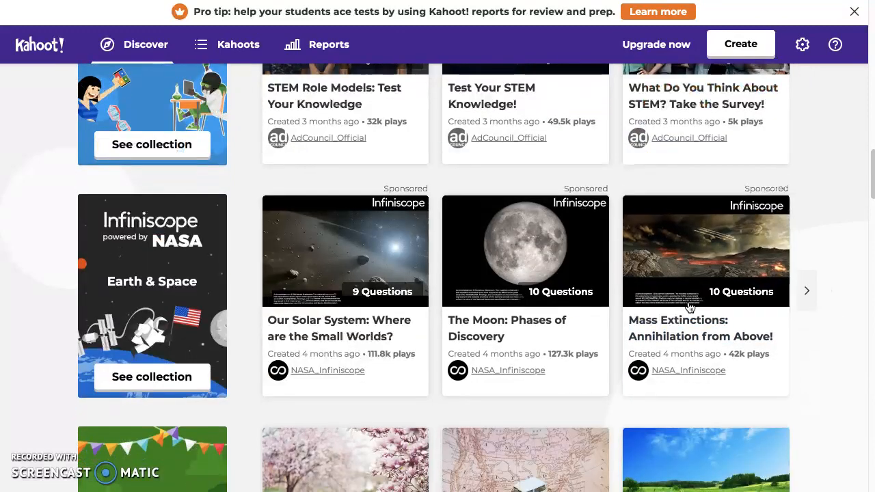
pyautogui.scroll(5, 772, 300)
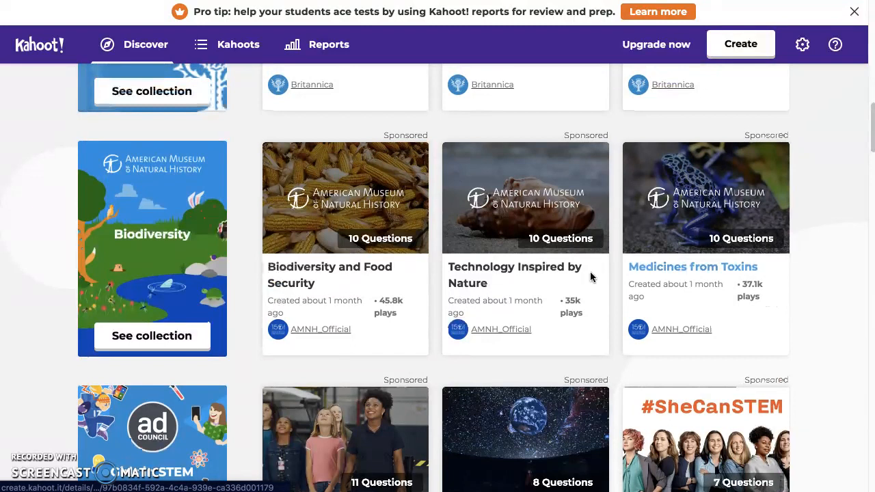
pyautogui.scroll(2, 552, 271)
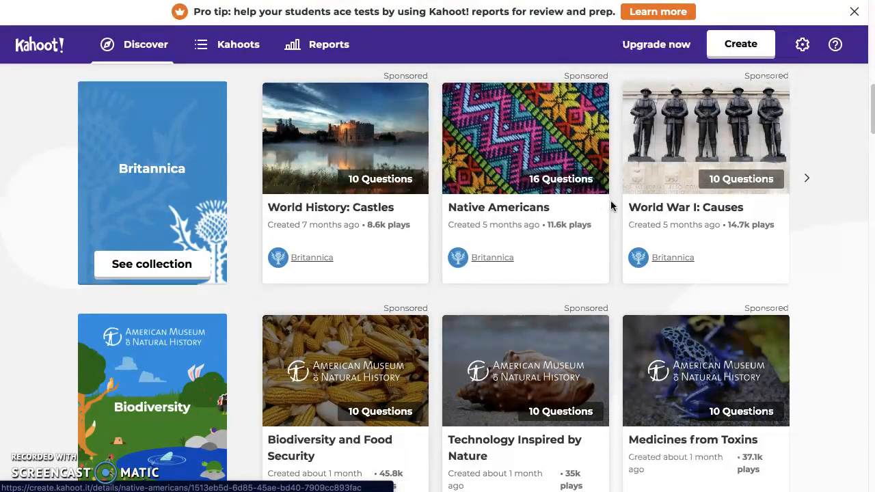
pyautogui.scroll(3, 610, 205)
pyautogui.scroll(5, 611, 205)
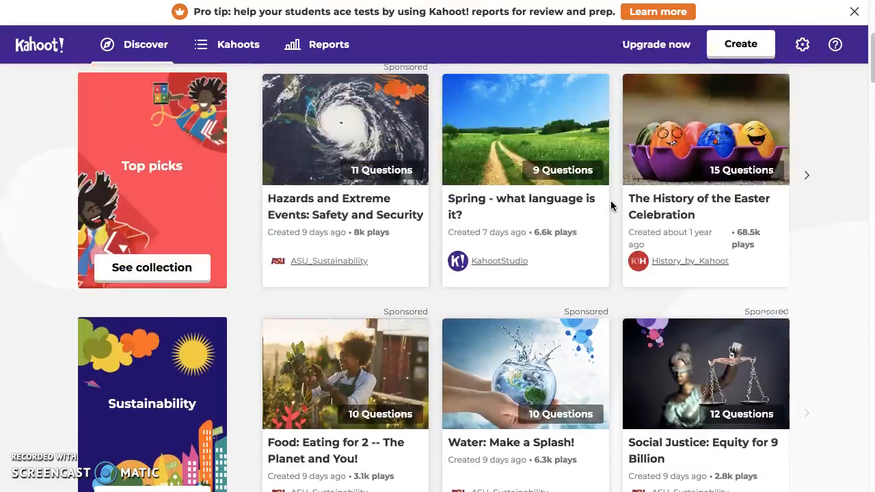
pyautogui.scroll(-2, 610, 205)
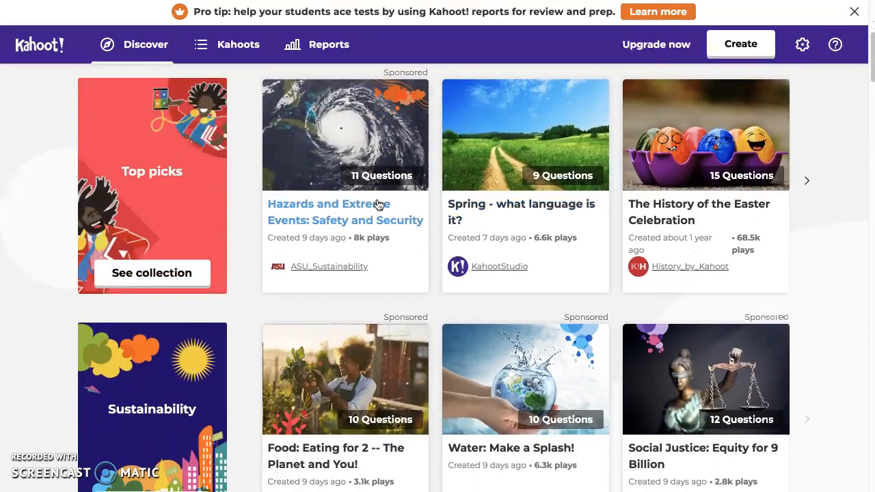
pyautogui.scroll(-4, 378, 204)
pyautogui.scroll(-7, 377, 204)
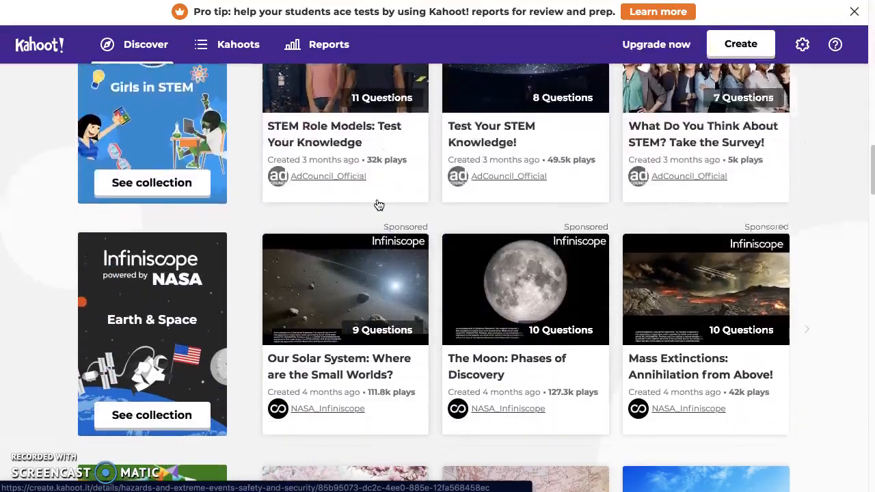
pyautogui.scroll(-3, 700, 280)
pyautogui.scroll(-8, 700, 280)
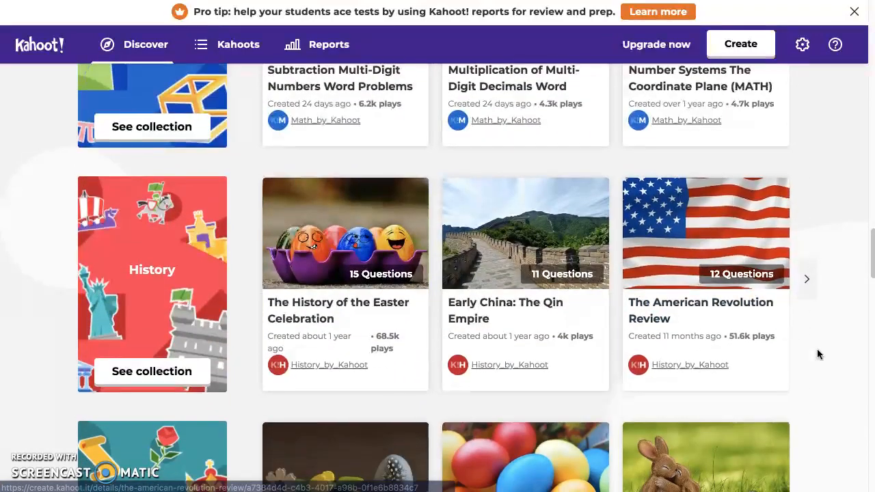
pyautogui.scroll(15, 817, 349)
pyautogui.scroll(11, 826, 337)
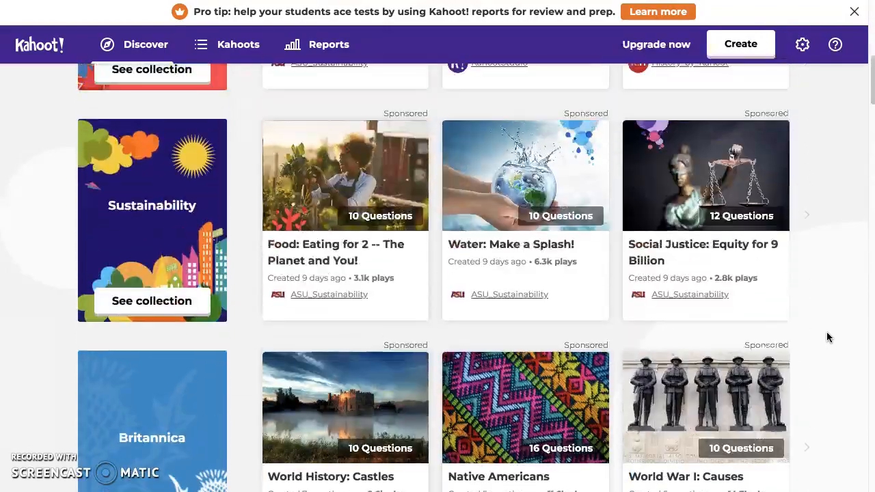
pyautogui.scroll(2, 826, 331)
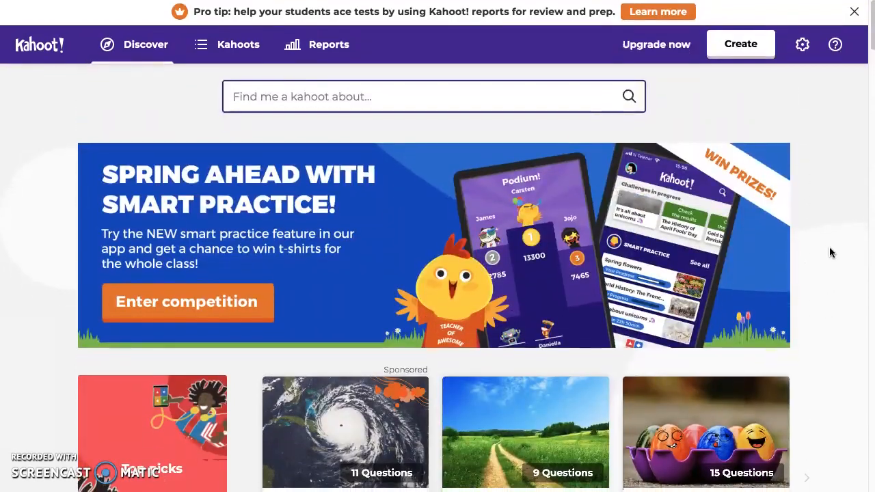
# Step: Start creating a new kahoot so that its type can be chosen
pyautogui.click(725, 48)
pyautogui.click(738, 48)
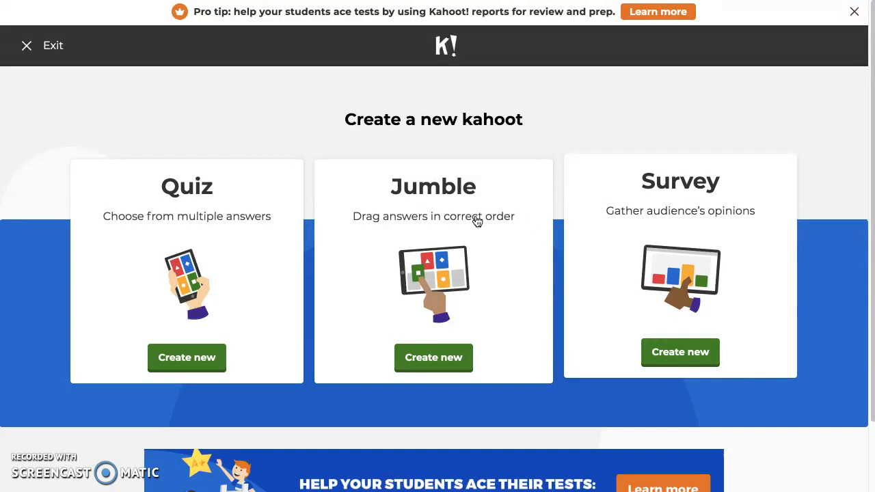
pyautogui.click(758, 274)
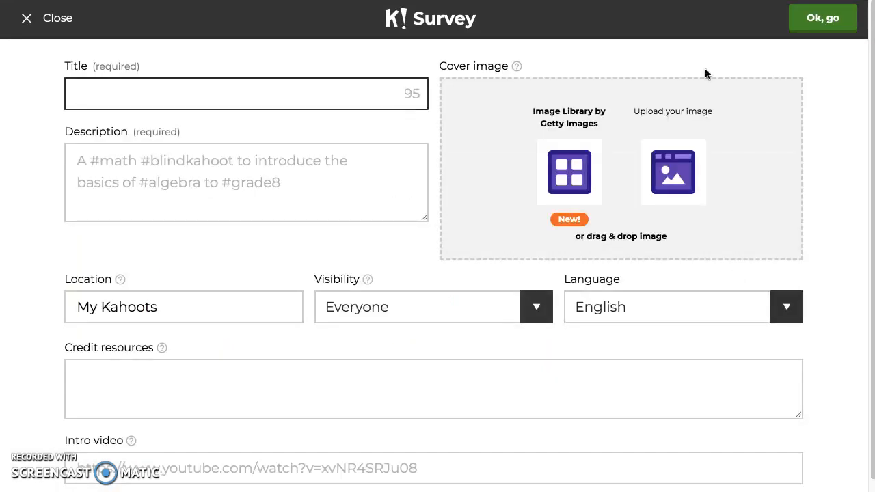
pyautogui.click(41, 20)
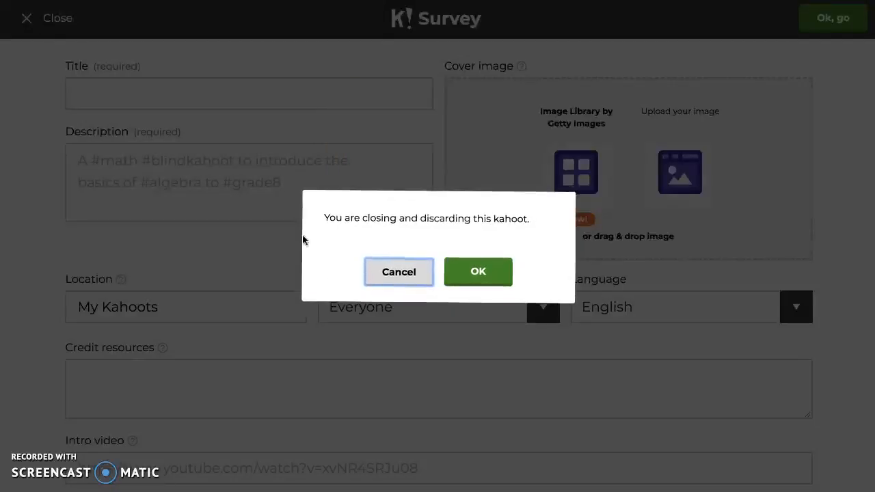
pyautogui.click(471, 277)
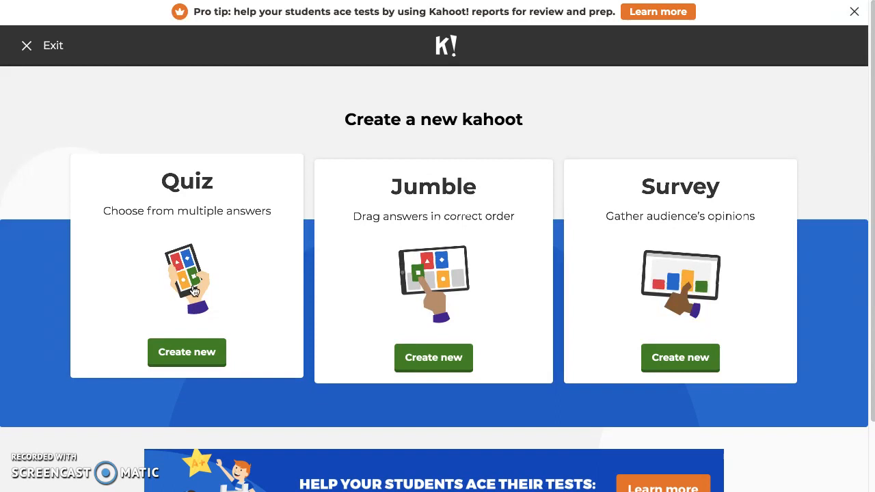
# Step: Create a new quiz and title it "Life Cycle of a Frog"
pyautogui.click(176, 354)
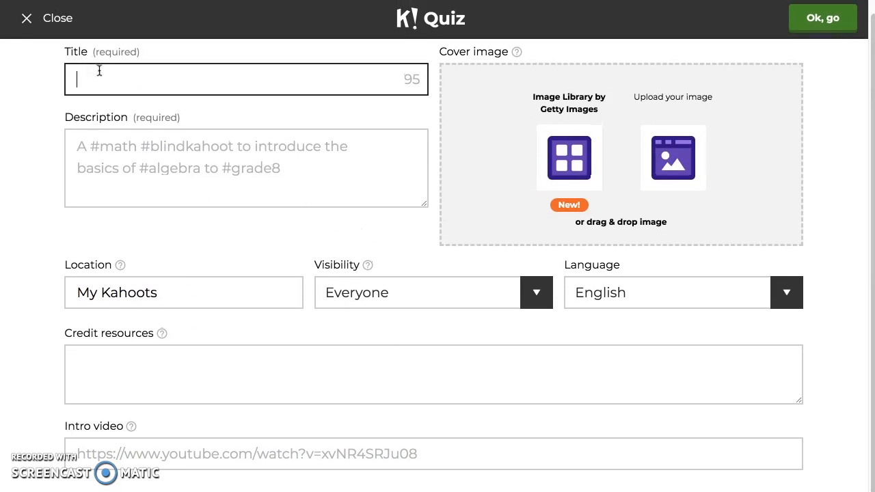
pyautogui.write('l')
pyautogui.press('BackSpace')
pyautogui.write('Life Cycle of a Fron')
pyautogui.press('BackSpace')
pyautogui.write('g')
# Step: Enter the description "The basics of the Life Cycle of the Frog! #FROG #3rd #Science #LifeCycles" and set the visibility to Only you
pyautogui.click(257, 198)
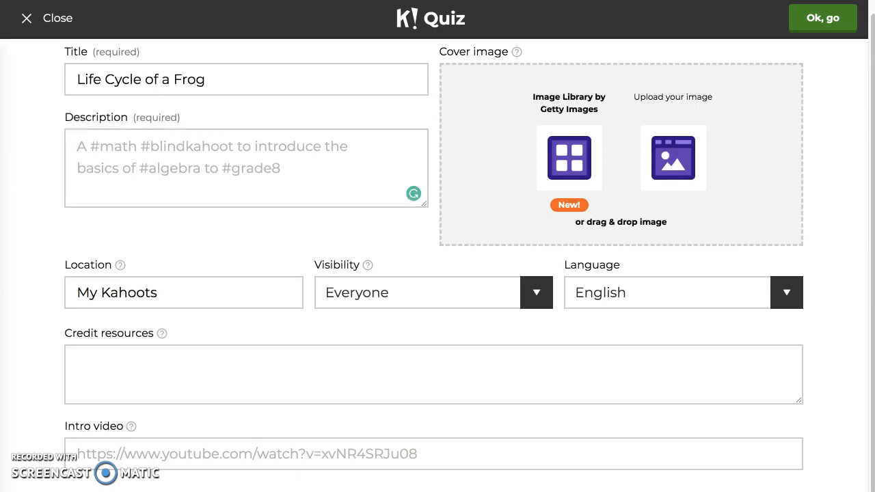
pyautogui.click(90, 151)
pyautogui.write('The basics of the Life Cycle of the Frog! #FROG #3rd #Science #LifeCycles')
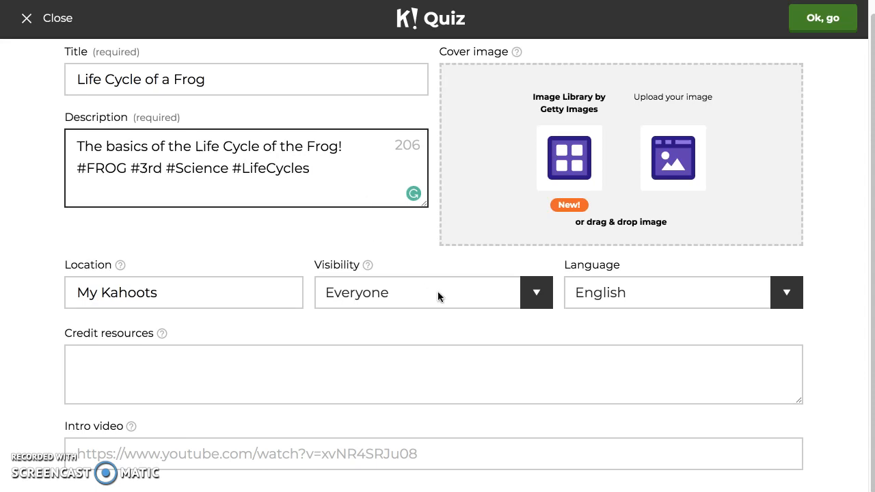
pyautogui.click(410, 293)
pyautogui.click(386, 275)
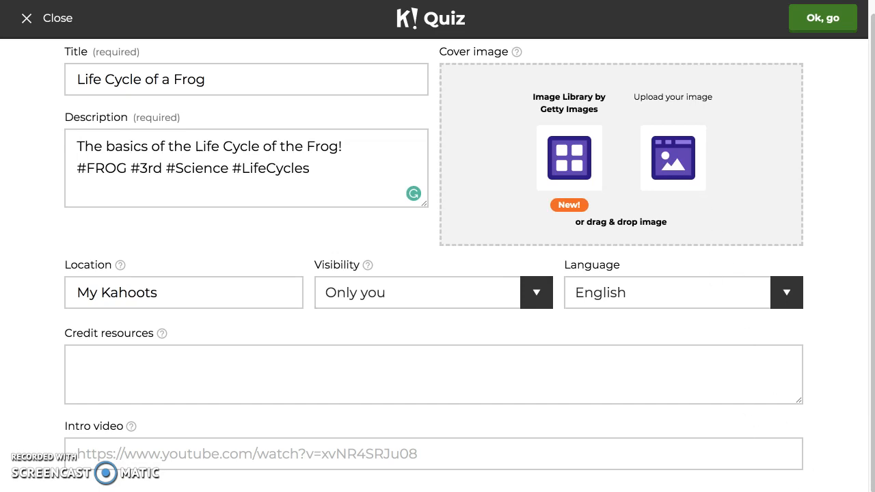
pyautogui.moveTo(873, 345); pyautogui.dragTo(652, 182)
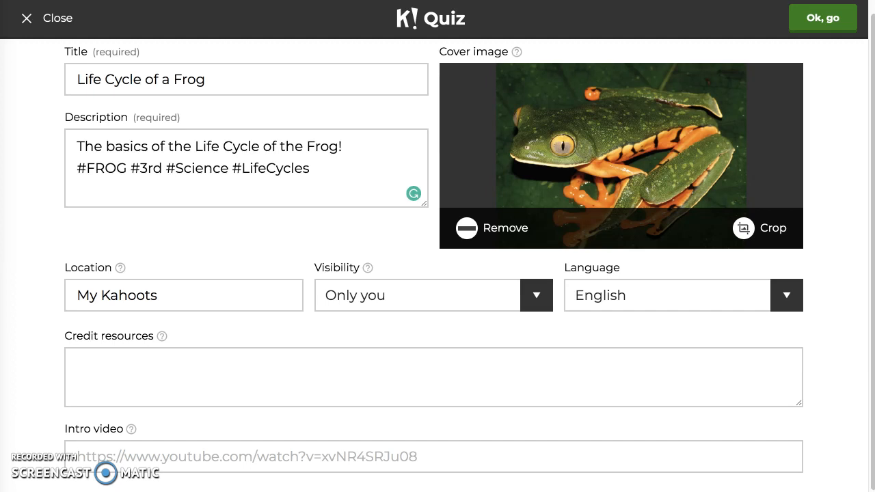
pyautogui.click(270, 391)
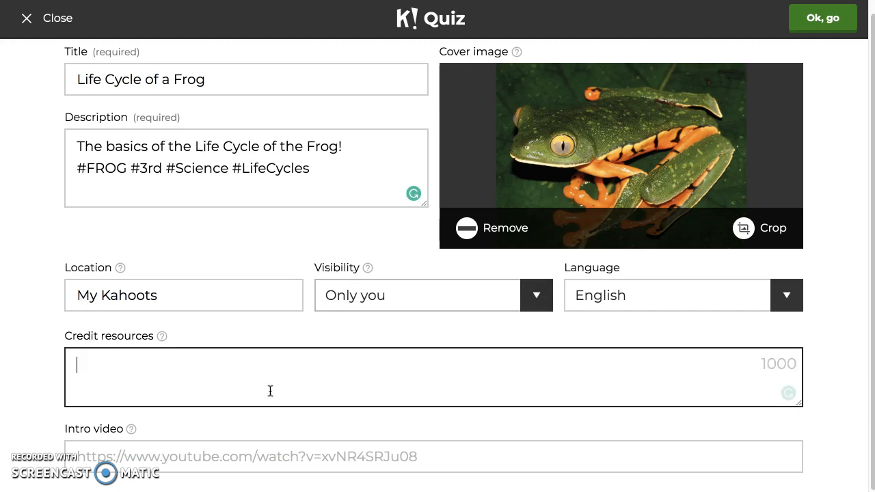
pyautogui.write('Kidz, P. (2018, October 19). Retrieved February 07, 2019, from https://www.youtube.com/watch?v=F3ElGMVU6SY&t=129s')
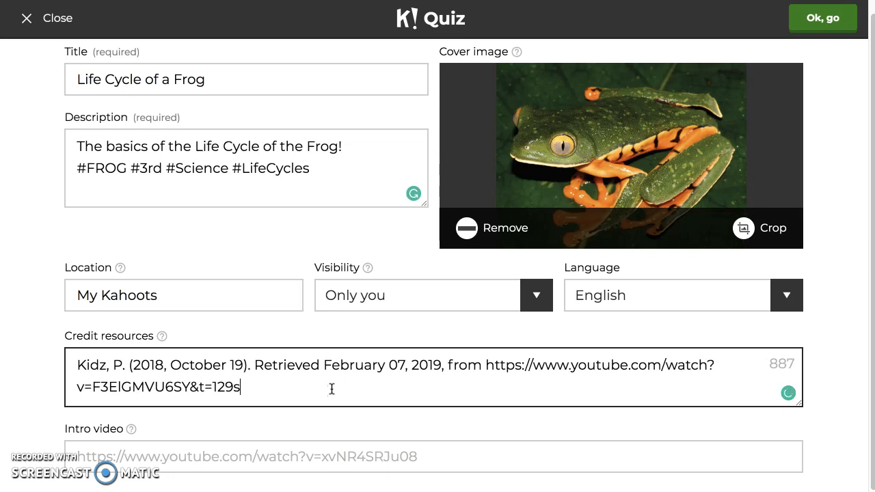
pyautogui.click(1, 198)
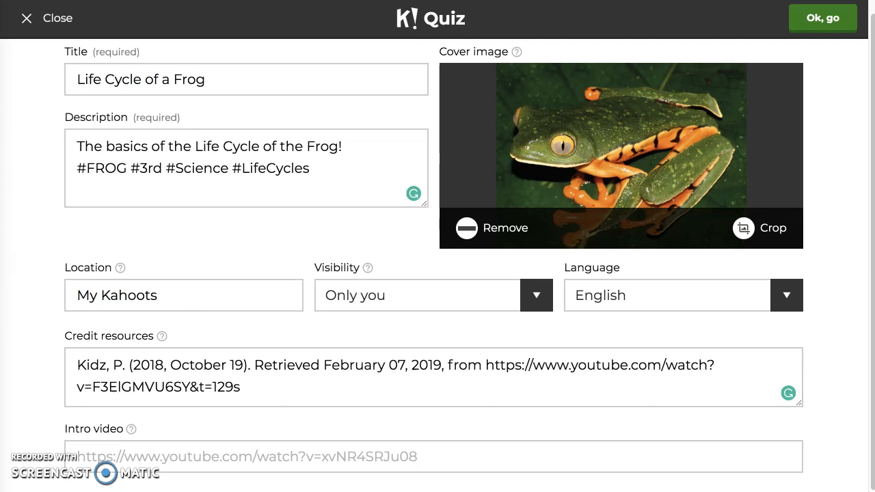
pyautogui.click(266, 450)
pyautogui.click(266, 456)
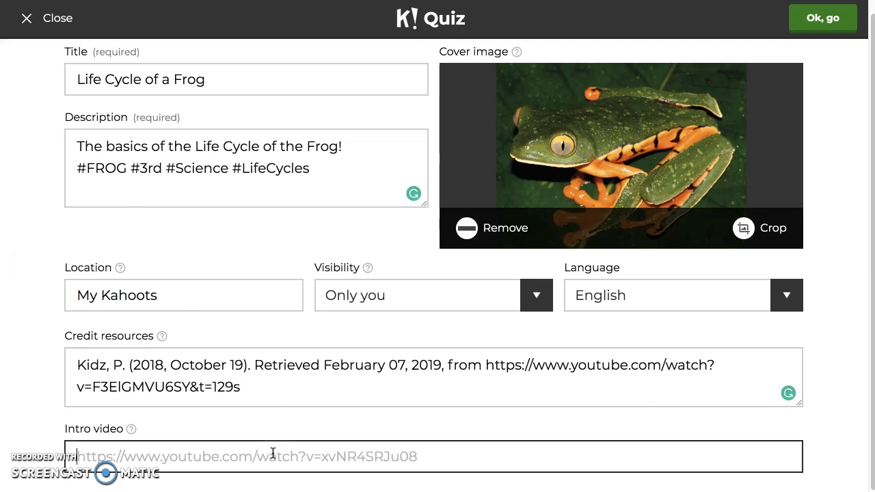
pyautogui.write('https://www.youtube.com/watch?v=F3ElGMVU6SY&t=129s')
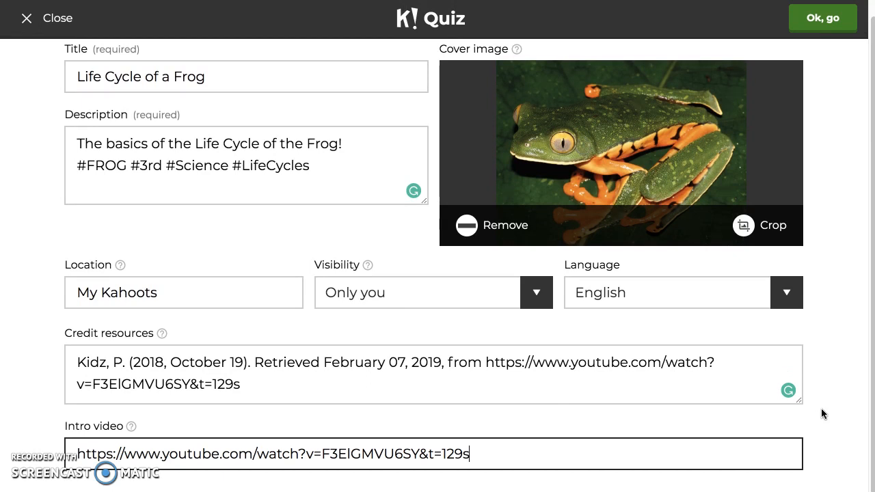
pyautogui.click(821, 20)
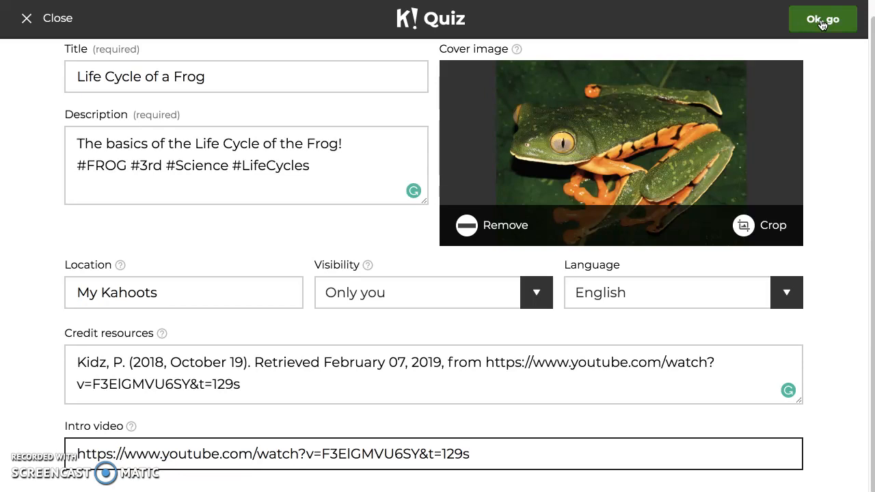
pyautogui.click(824, 18)
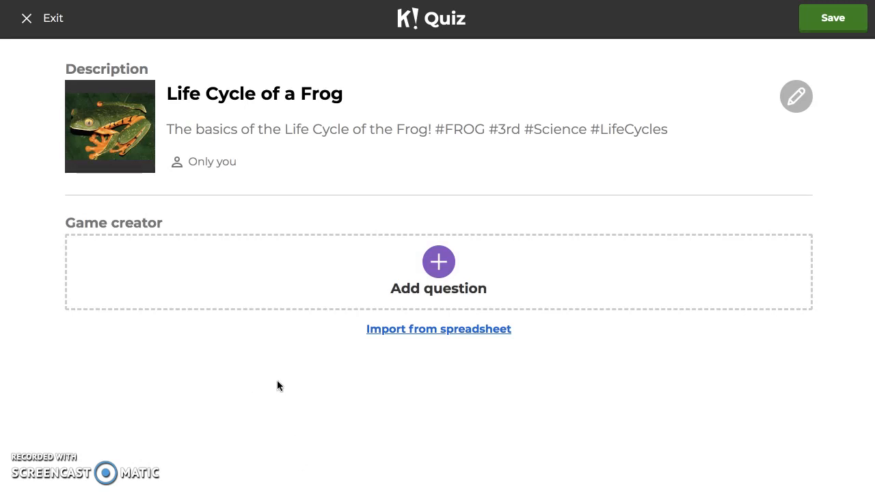
# Step: Add the first question with the text "Are Frog Eggs laid on lane or water?"
pyautogui.click(441, 277)
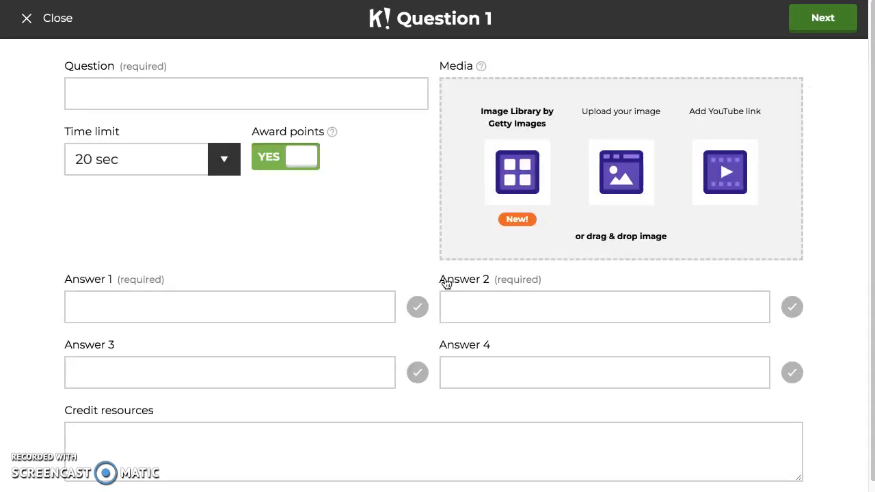
pyautogui.scroll(-1, 329, 255)
pyautogui.scroll(1, 330, 254)
pyautogui.click(136, 95)
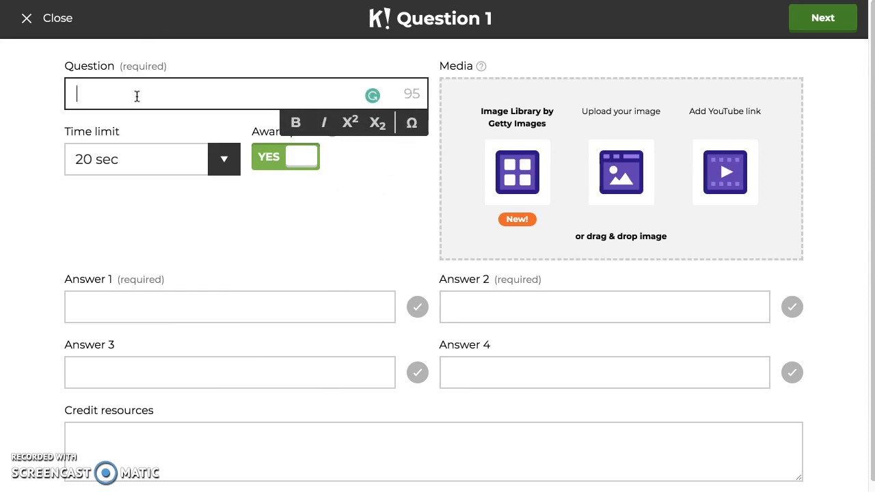
pyautogui.write('Are FrogEggs laid on lane or water?')
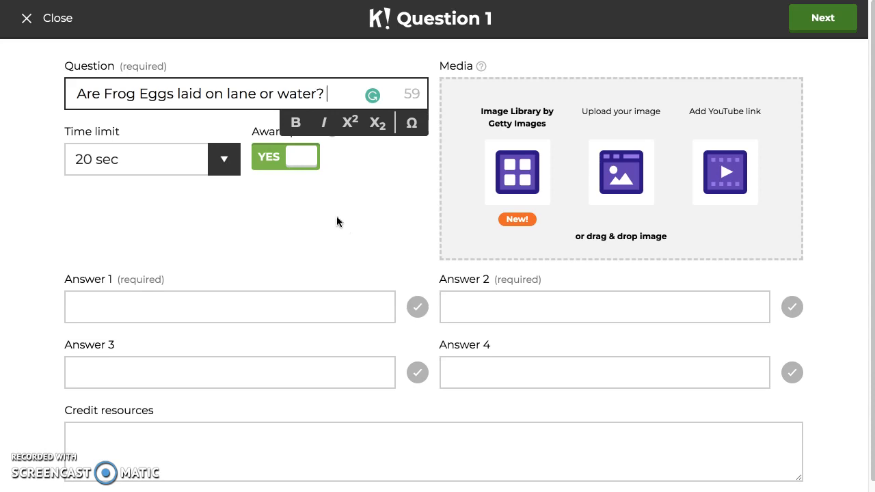
# Step: Enter "Land" as answer 1 and "Water" as answer 2, and mark Water as the correct answer
pyautogui.click(287, 309)
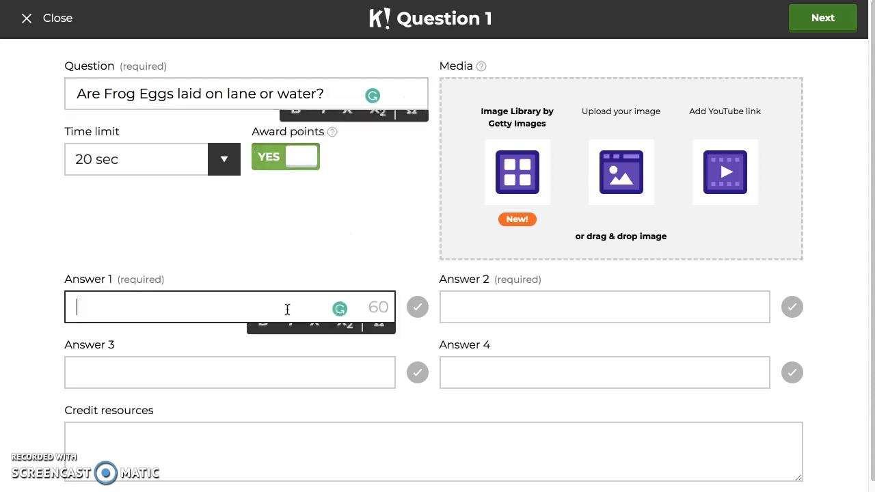
pyautogui.write('Ln')
pyautogui.press('BackSpace')
pyautogui.write('and')
pyautogui.click(559, 320)
pyautogui.write('Water')
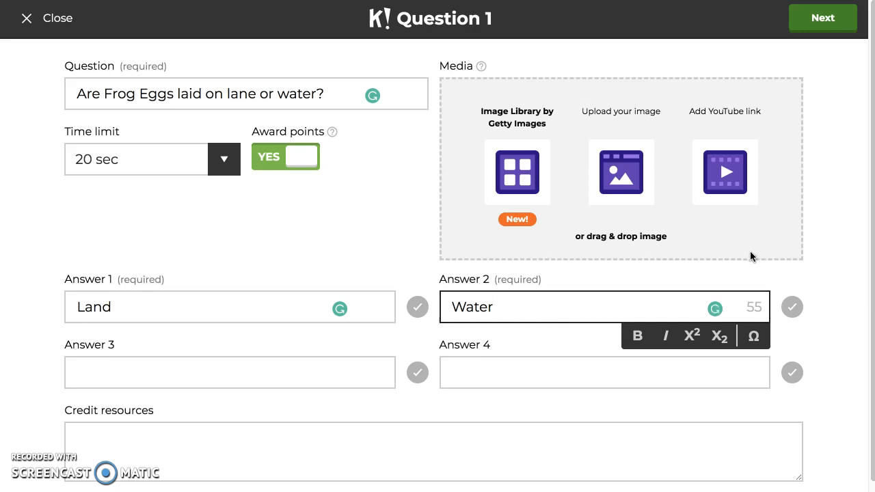
pyautogui.click(792, 309)
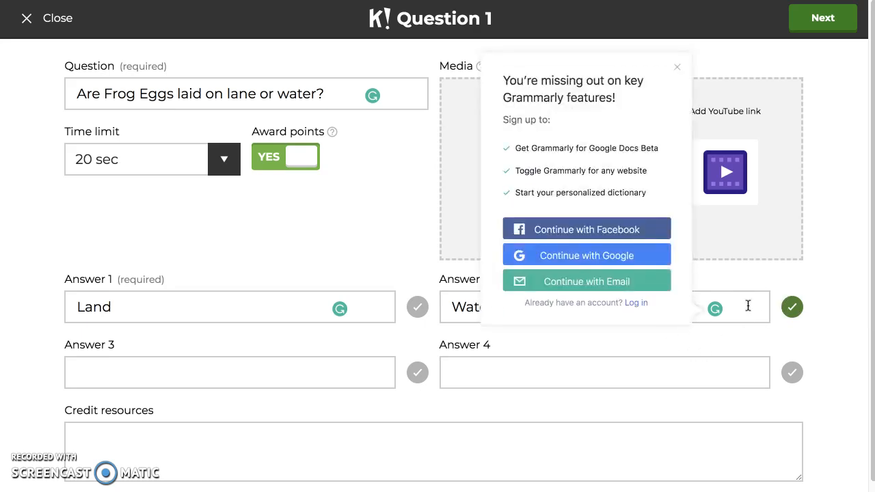
# Step: Dismiss the Grammarly sign-up pop-up and finish question 1 with a time limit of 20 sec
pyautogui.click(677, 67)
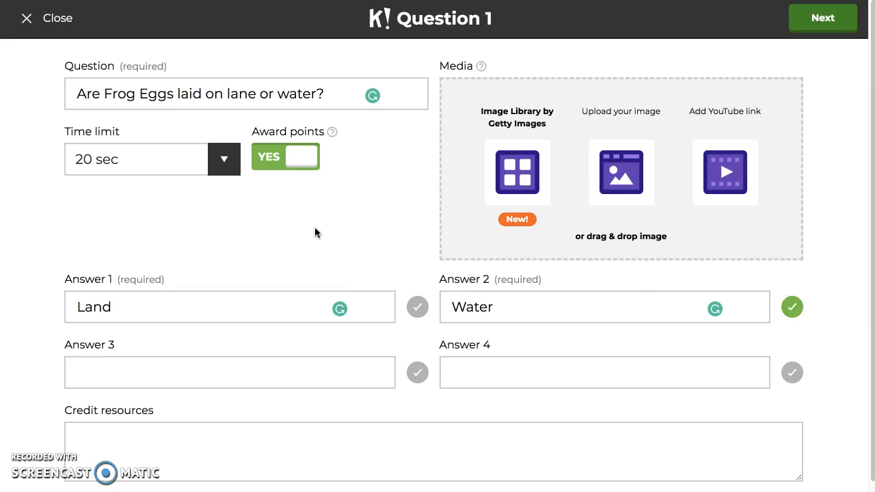
pyautogui.click(225, 162)
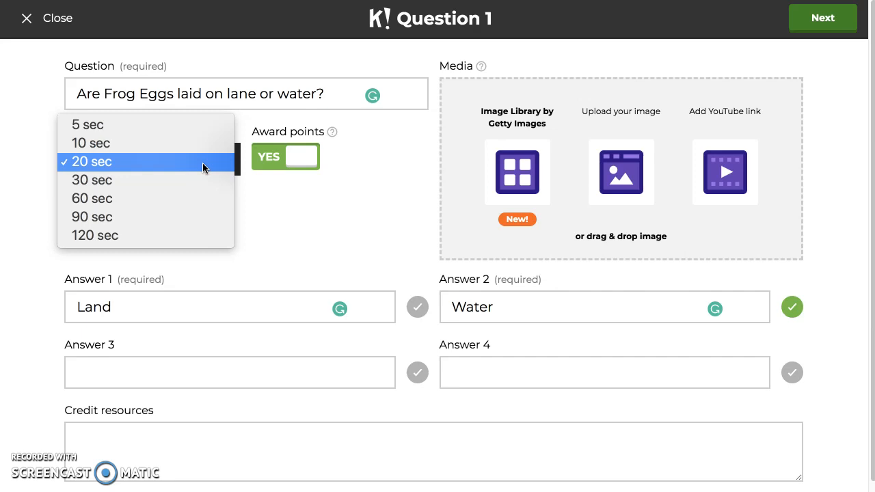
pyautogui.click(203, 168)
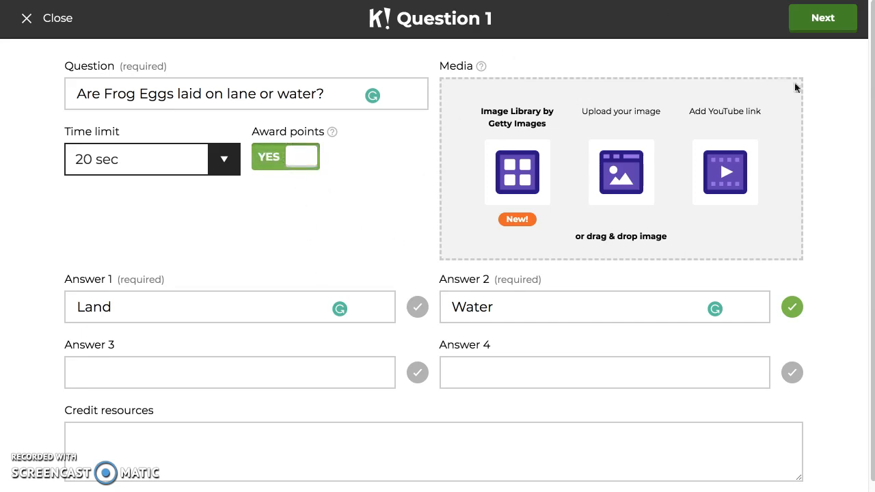
pyautogui.click(826, 18)
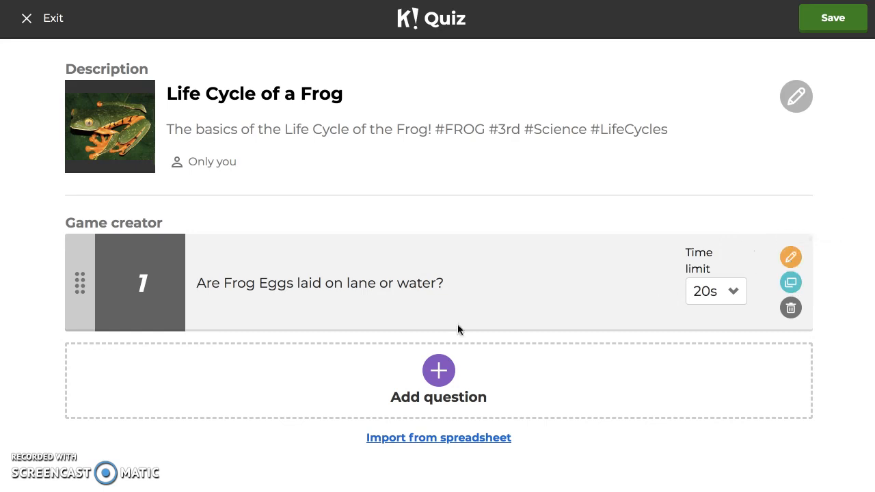
# Step: Add a second question with the text "Does a Newly hatched Tadpole Breathe with Lungs or Gills?"
pyautogui.click(429, 383)
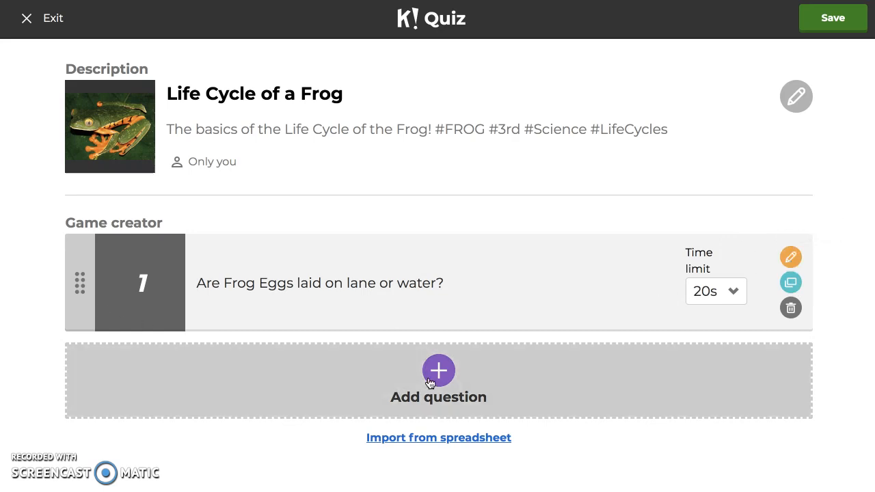
pyautogui.click(178, 95)
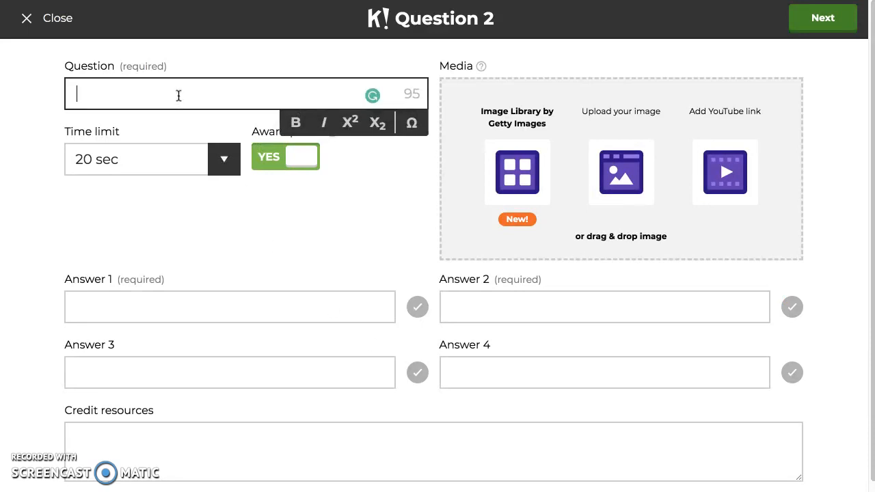
pyautogui.write('Does a Newly ')
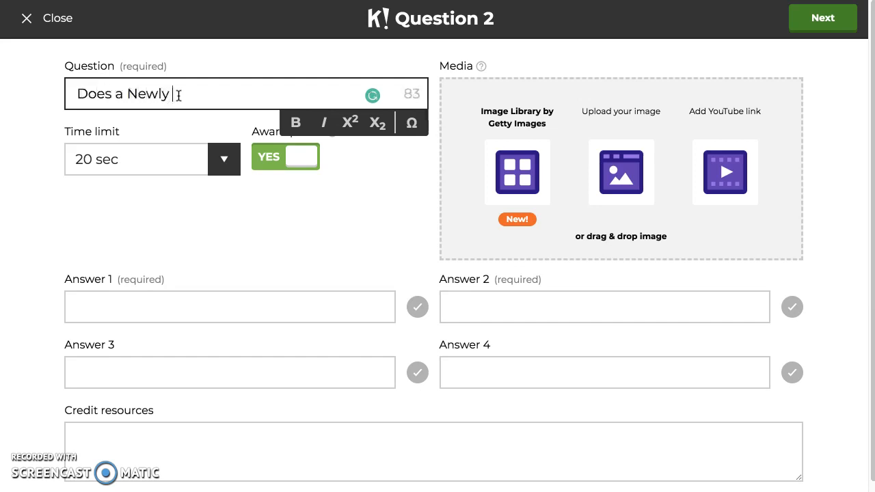
pyautogui.write('hatched ')
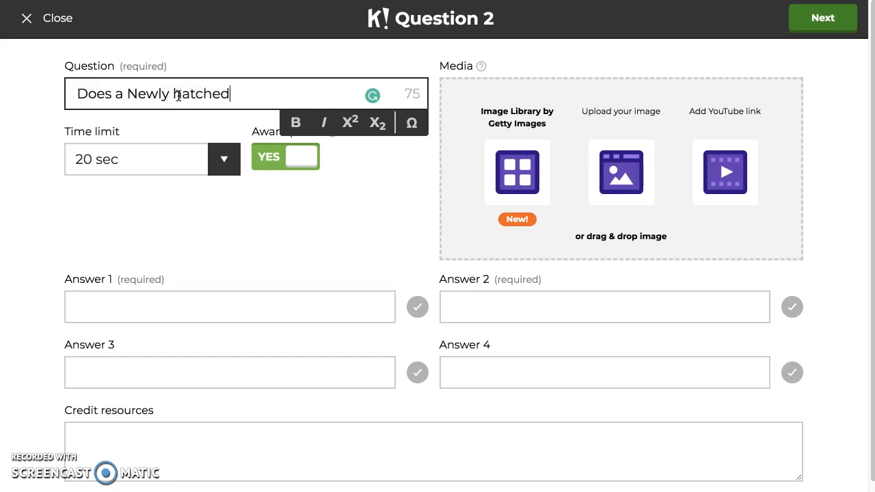
pyautogui.write('Tadpole Brea')
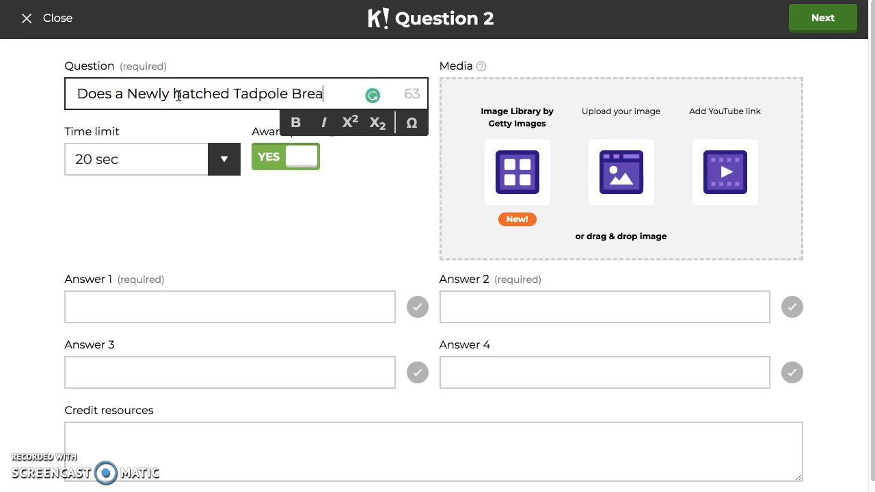
pyautogui.write('the with ')
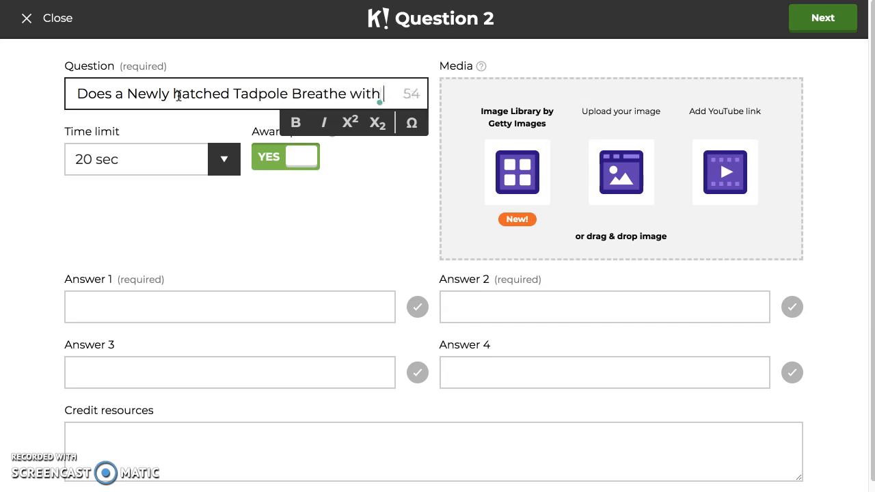
pyautogui.write('Lungs')
pyautogui.write('or Gills?')
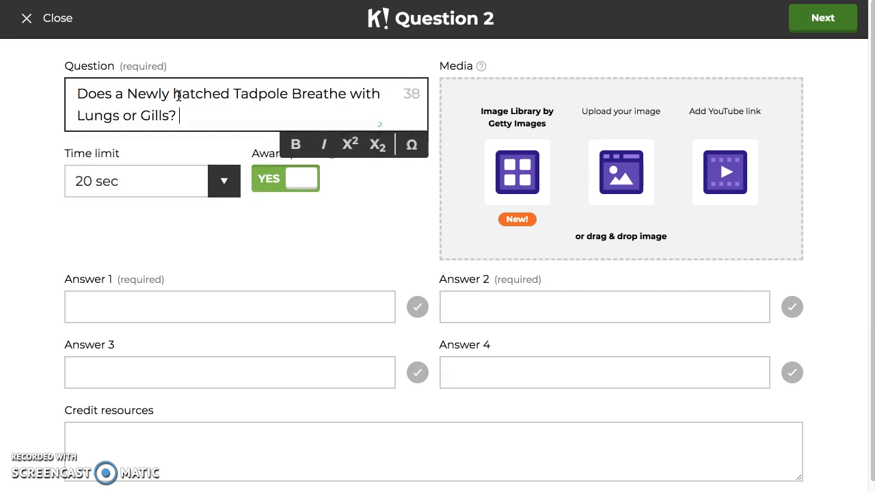
# Step: Enter "Lungs" as answer 1 and "Gills" as answer 2, and mark Gills as the correct answer
pyautogui.click(278, 309)
pyautogui.write('Lungs')
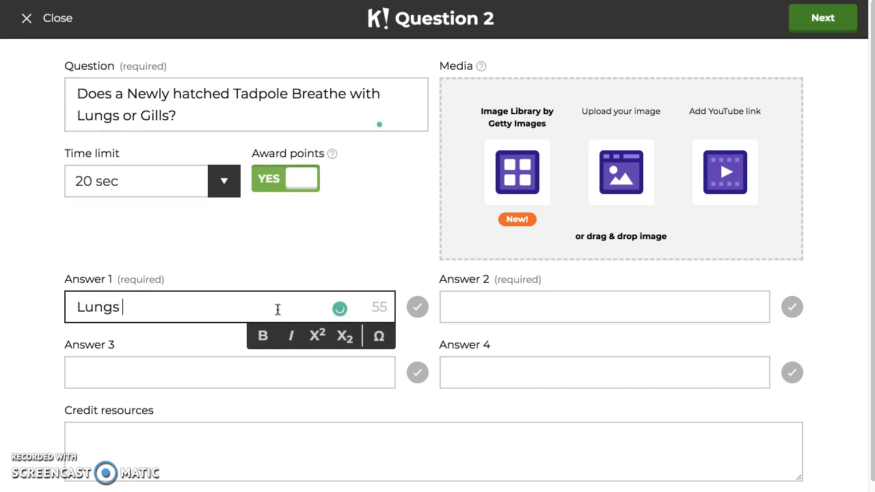
pyautogui.click(539, 316)
pyautogui.write('Gills')
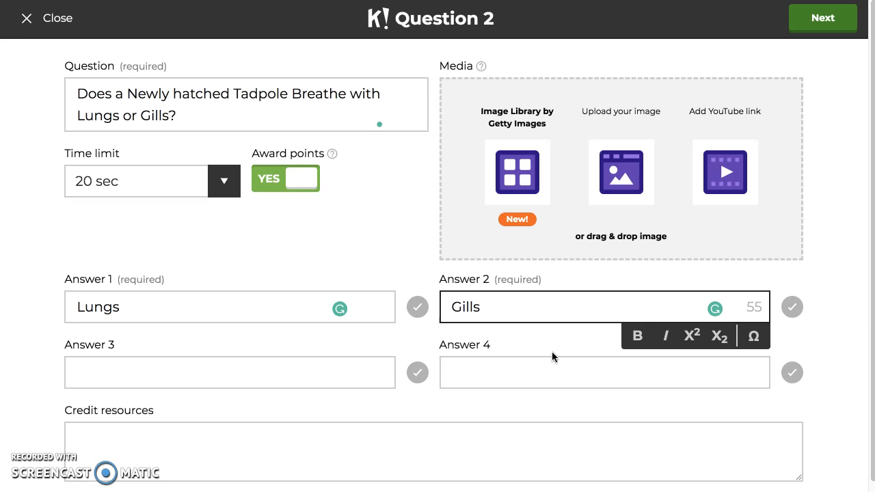
pyautogui.click(791, 306)
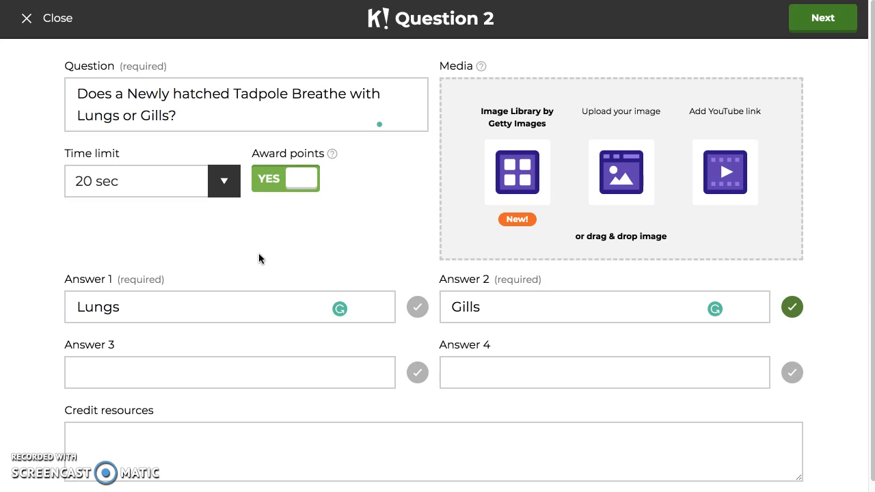
# Step: Choose a 20 sec time limit for question 2 and accept the question
pyautogui.click(220, 183)
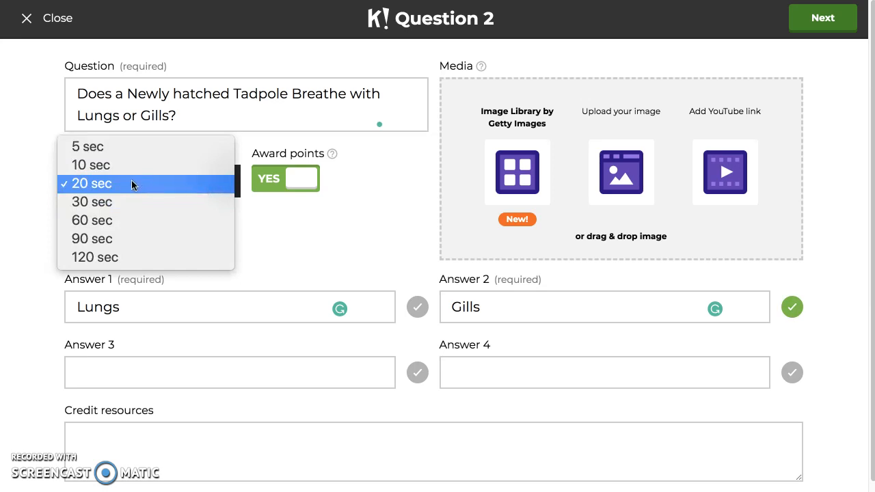
pyautogui.click(106, 180)
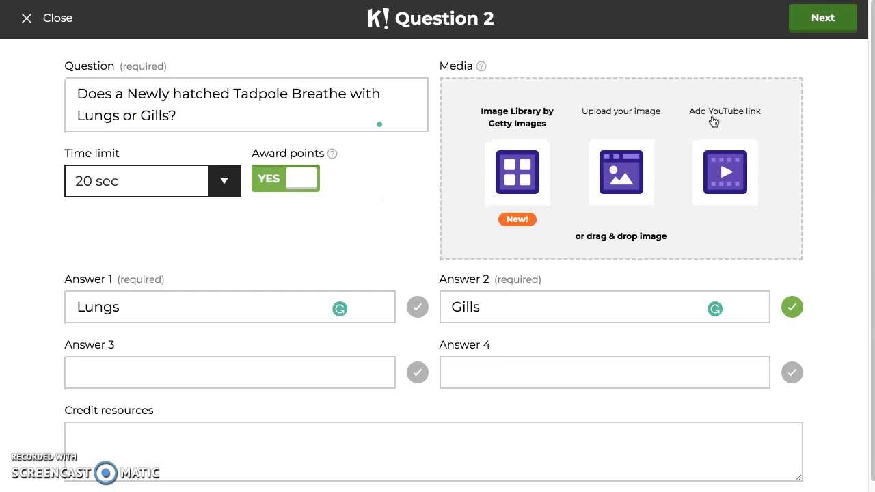
pyautogui.click(834, 23)
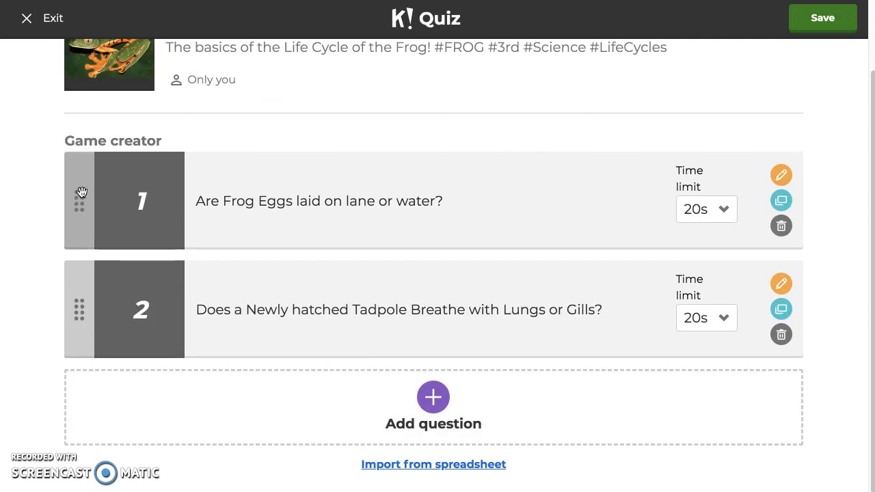
pyautogui.moveTo(77, 201)
pyautogui.mouseDown()
pyautogui.moveTo(73, 320)
pyautogui.moveTo(69, 193)
pyautogui.mouseUp()
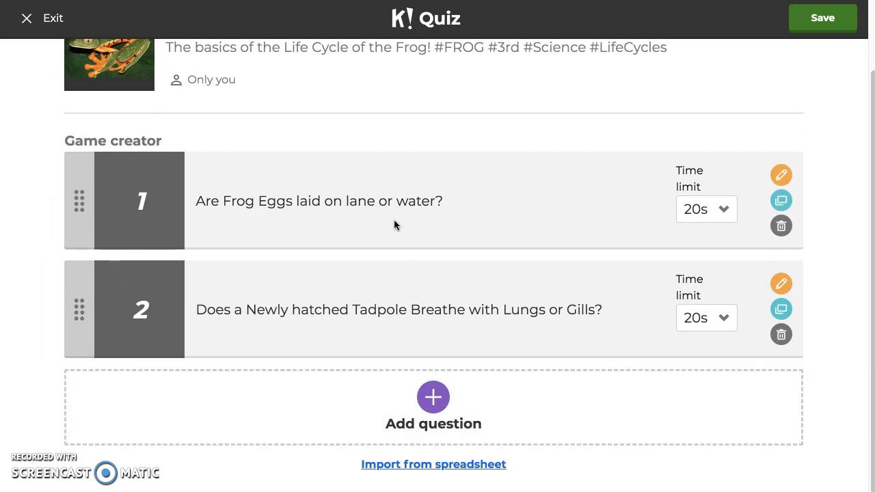
pyautogui.moveTo(75, 195); pyautogui.dragTo(74, 304)
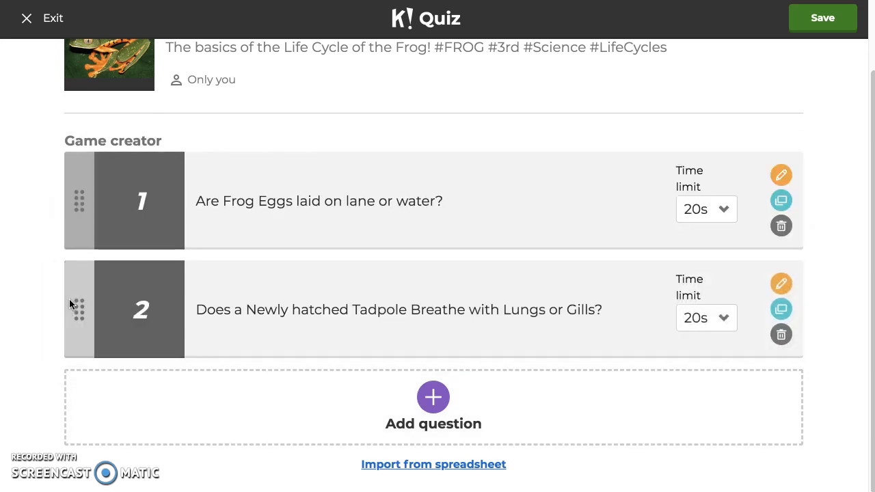
pyautogui.moveTo(78, 306)
pyautogui.mouseDown()
pyautogui.moveTo(78, 176)
pyautogui.moveTo(76, 323)
pyautogui.mouseUp()
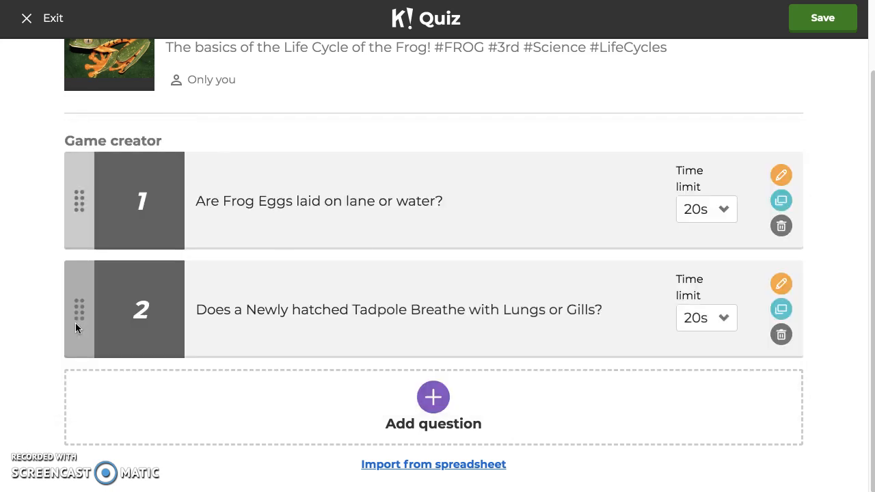
# Step: Add a third question with the text "After a Frog Hatches, What is that Animal called?"
pyautogui.click(434, 398)
pyautogui.click(162, 82)
pyautogui.write('Afger')
pyautogui.press('BackSpace')
pyautogui.press('BackSpace')
pyautogui.press('BackSpace')
pyautogui.write('ter a Frog')
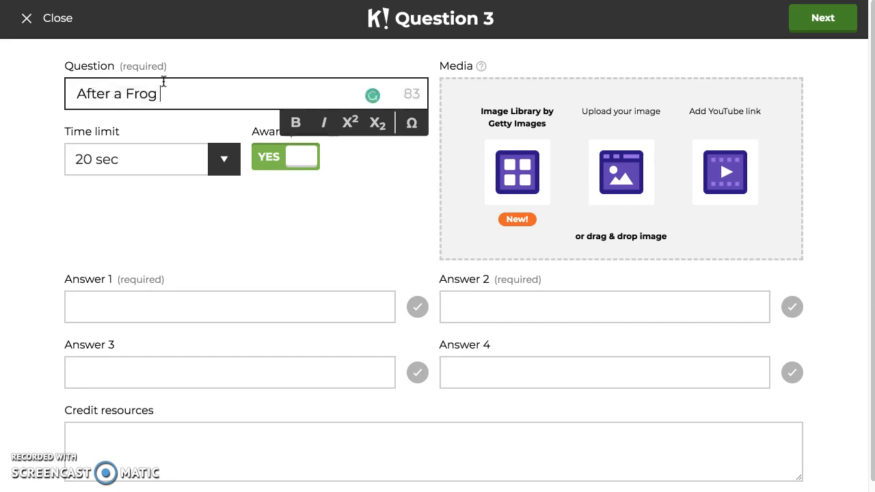
pyautogui.write(' Hatches')
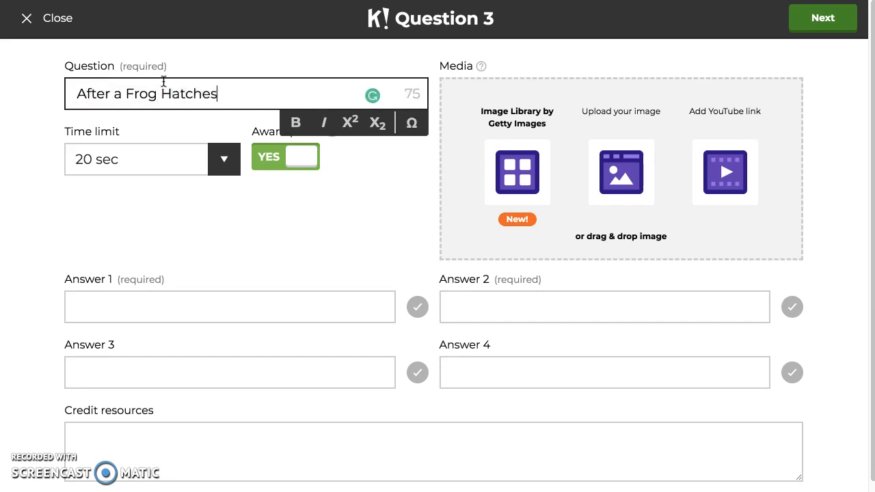
pyautogui.write(', What i')
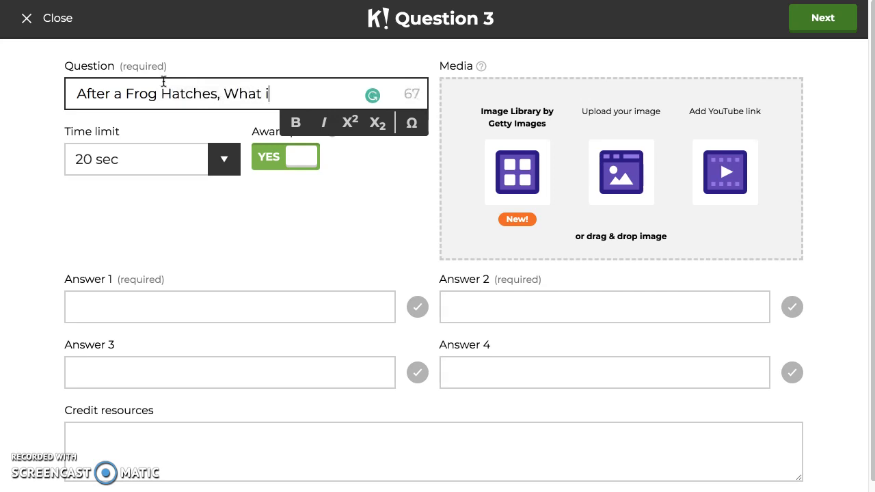
pyautogui.write('s that Ani')
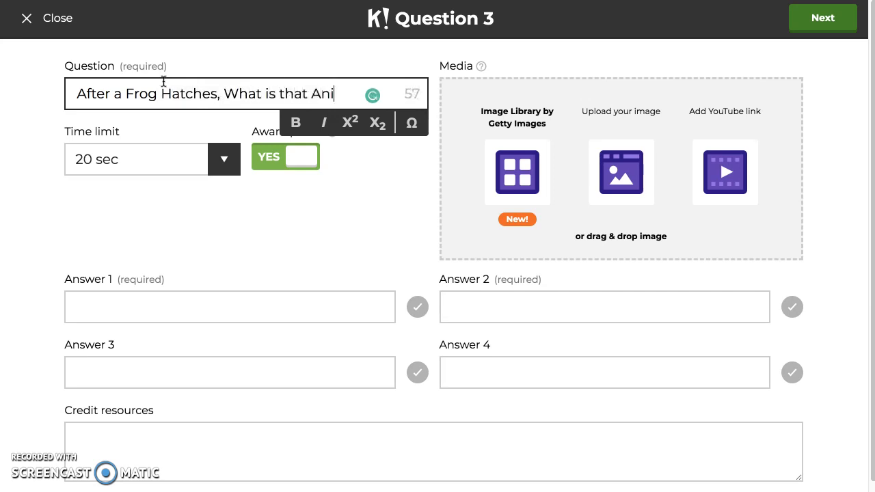
pyautogui.write('mal colled?')
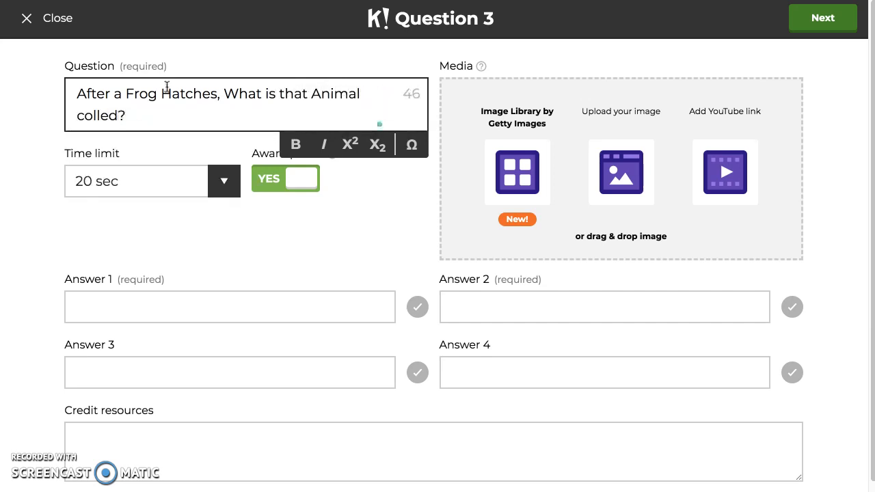
pyautogui.click(91, 119)
pyautogui.press('BackSpace')
pyautogui.write('a')
# Step: Enter "Tadpole" as answer 1, "Frog" as answer 2 and "Hatchling" as answer 3
pyautogui.click(232, 309)
pyautogui.write('Tap')
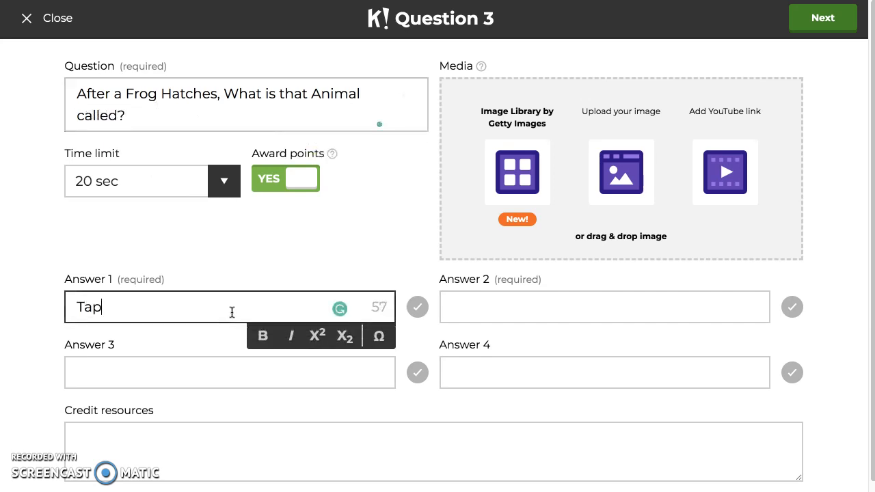
pyautogui.press('BackSpace')
pyautogui.write('dpole')
pyautogui.click(544, 295)
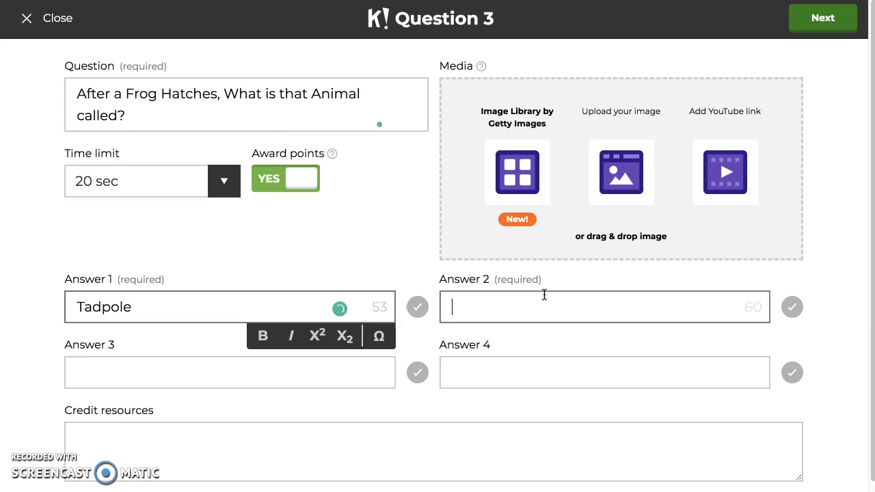
pyautogui.write('Frong')
pyautogui.press('BackSpace')
pyautogui.press('BackSpace')
pyautogui.write('g')
pyautogui.click(347, 360)
pyautogui.write('hatchlin')
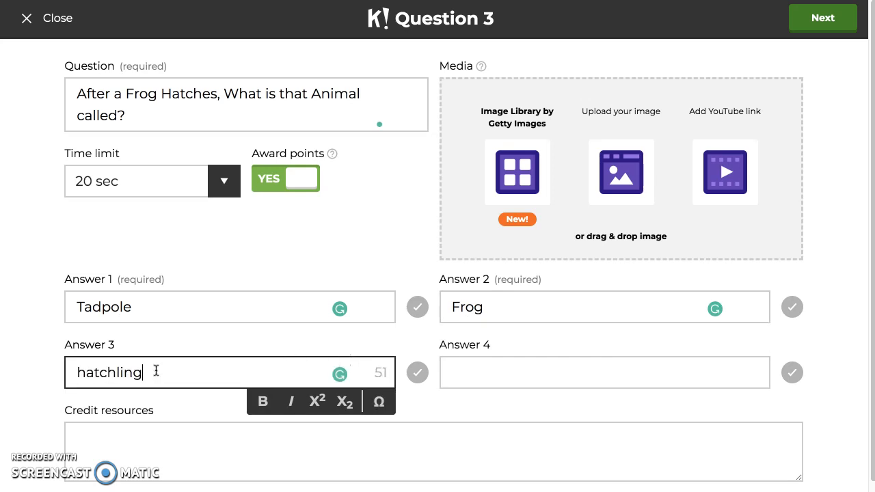
pyautogui.click(85, 372)
pyautogui.press('BackSpace')
pyautogui.write('H')
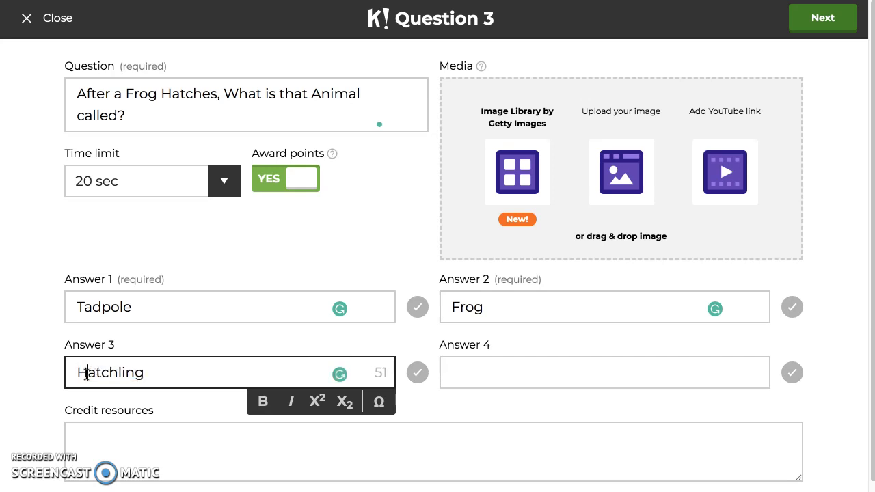
pyautogui.click(210, 386)
# Step: Set question 3's time limit to 30 sec and mark Tadpole as the correct answer
pyautogui.click(229, 190)
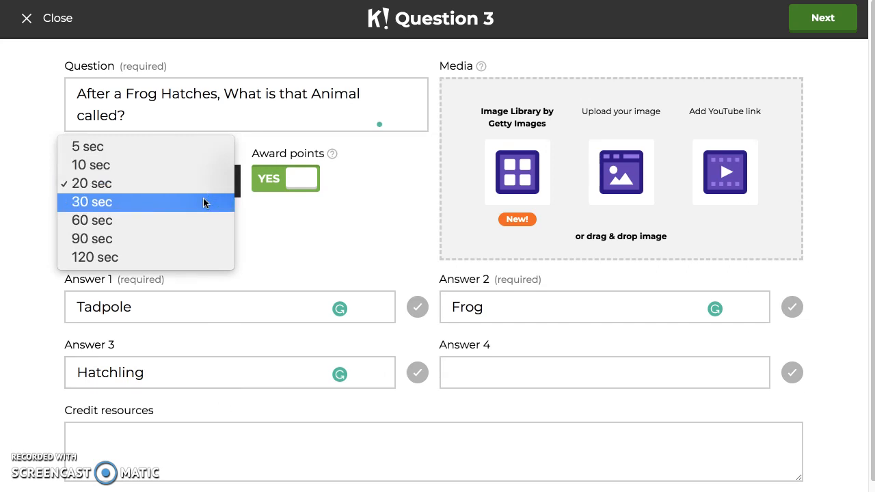
pyautogui.click(203, 202)
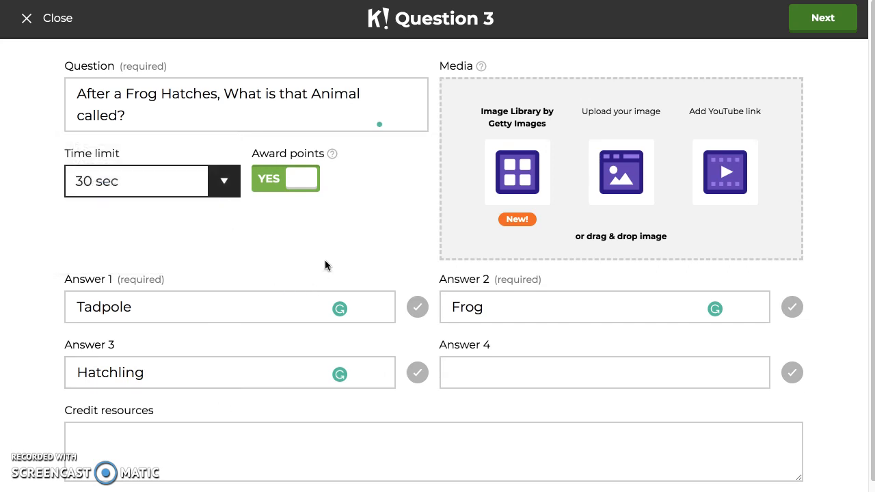
pyautogui.click(418, 309)
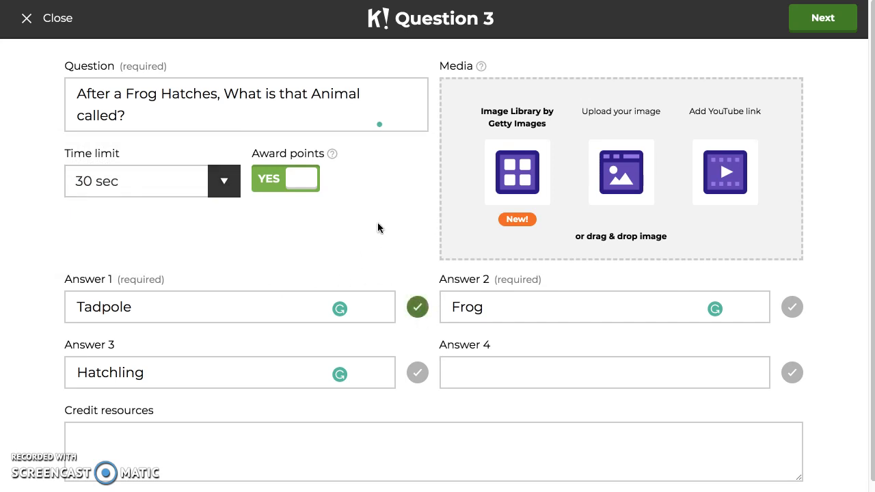
# Step: Dismiss the Grammarly sign-up pop-up and accept question 3
pyautogui.scroll(-1, 375, 254)
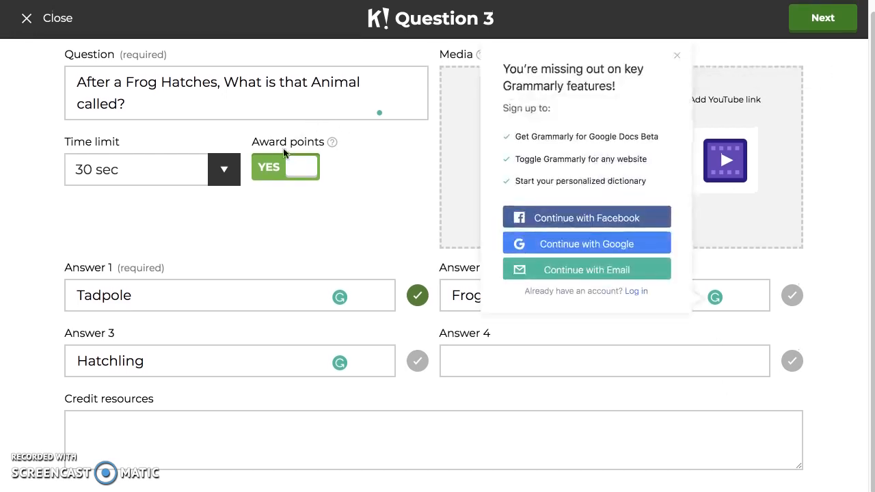
pyautogui.click(677, 55)
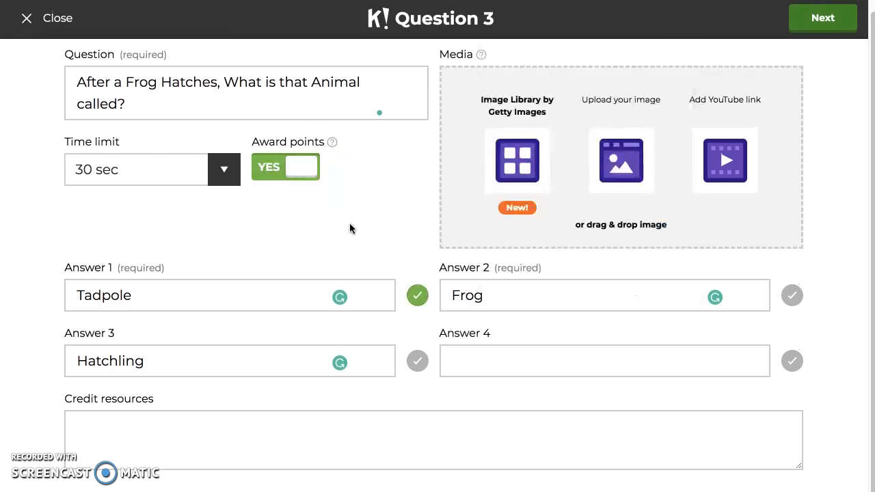
pyautogui.click(833, 21)
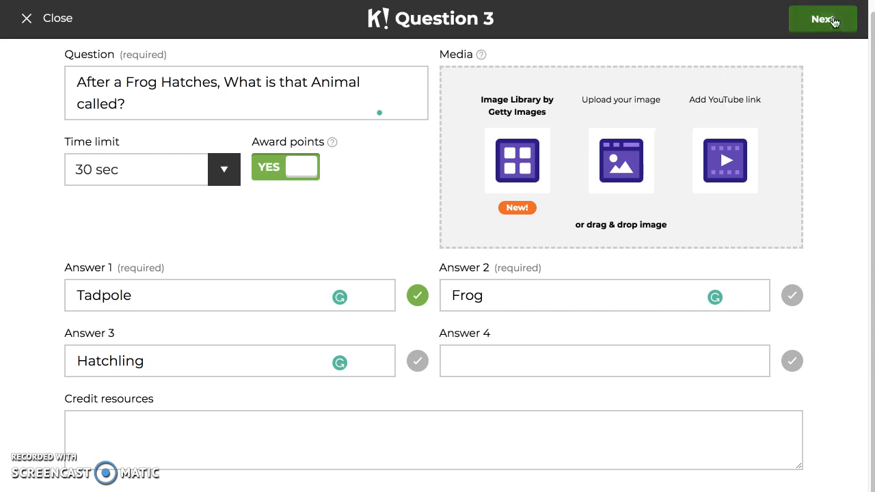
# Step: Move the question "After a Frog Hatches, What is that Animal called?" to first place and save the quiz
pyautogui.scroll(1, 524, 221)
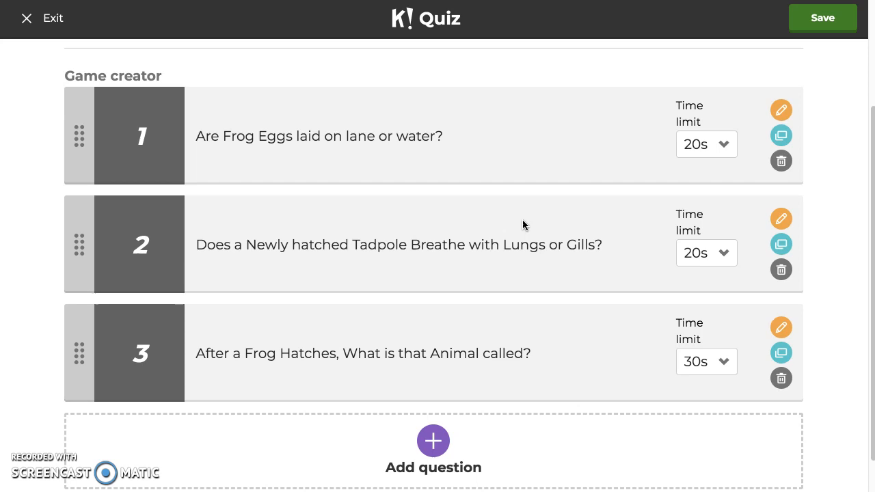
pyautogui.moveTo(84, 362); pyautogui.dragTo(77, 145)
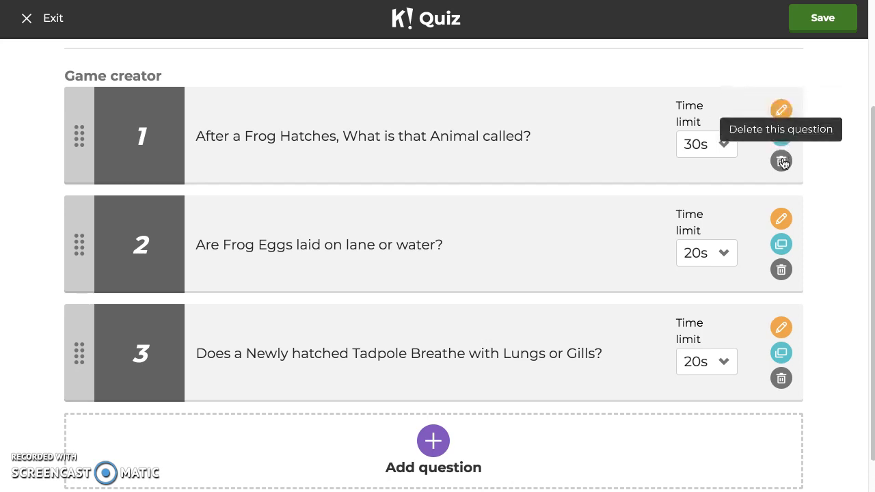
pyautogui.scroll(-1, 562, 451)
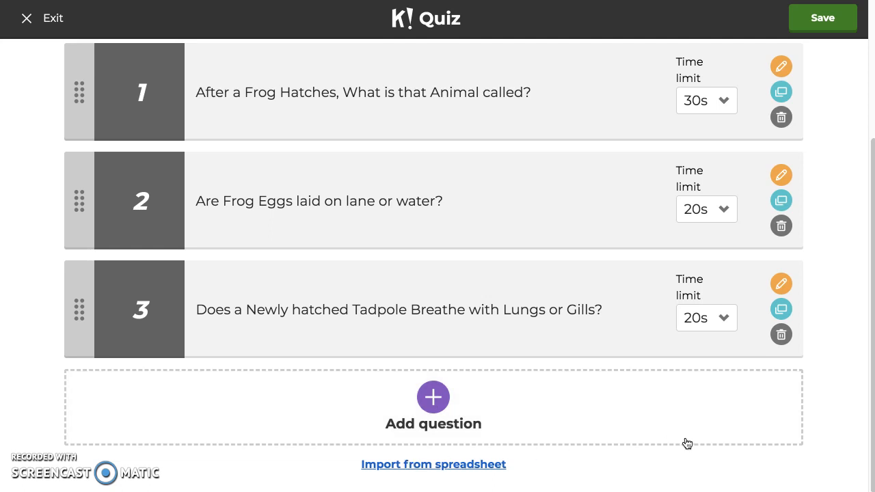
pyautogui.scroll(3, 848, 218)
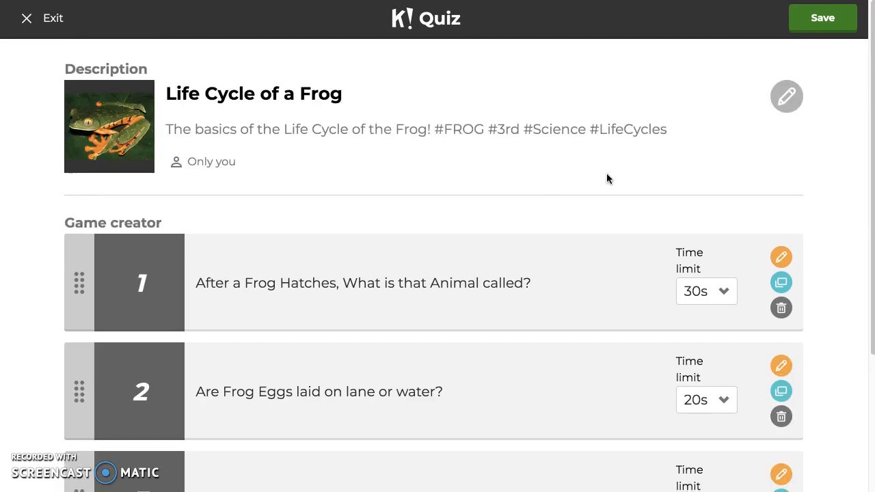
pyautogui.click(824, 18)
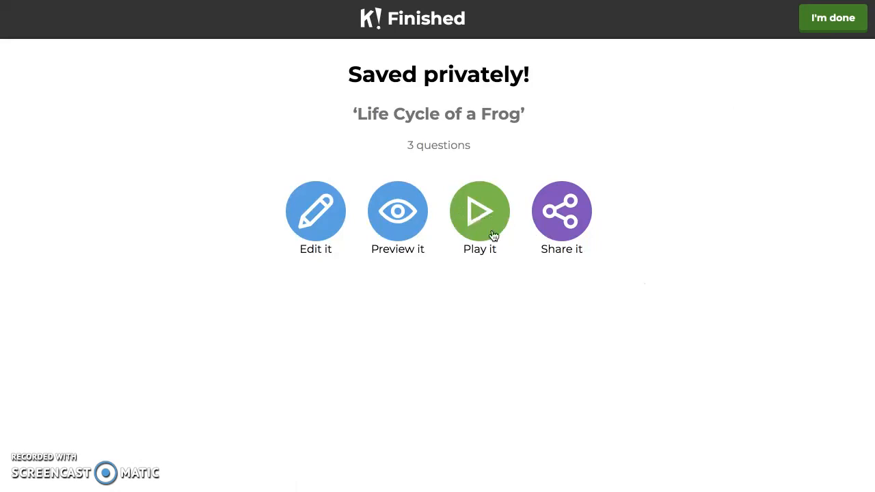
# Step: Preview the saved quiz and launch it in Classic Player vs Player mode
pyautogui.click(391, 228)
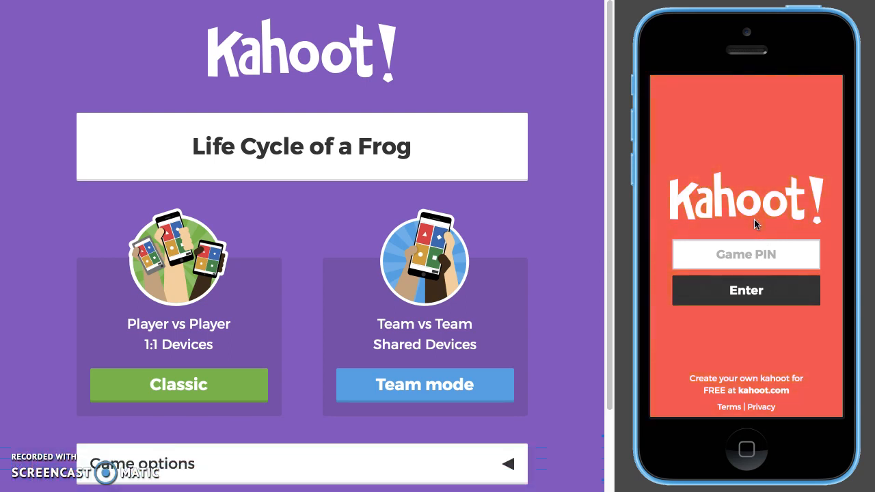
pyautogui.scroll(-2, 519, 297)
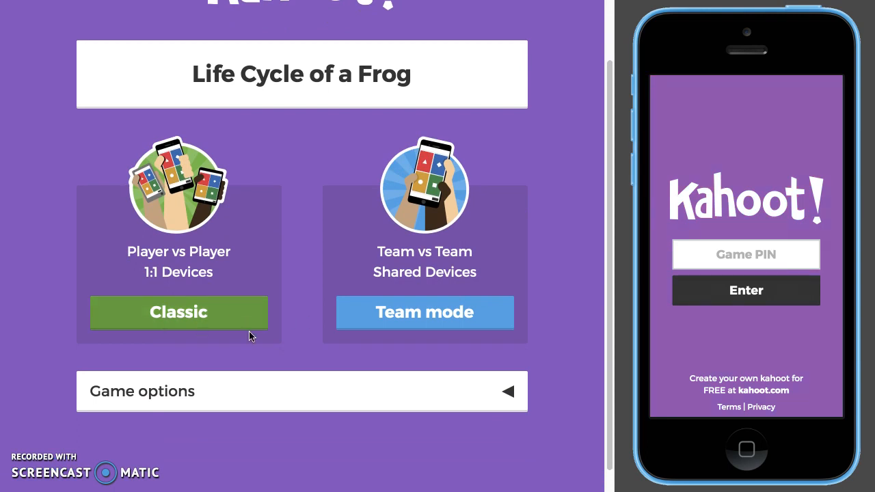
pyautogui.click(469, 331)
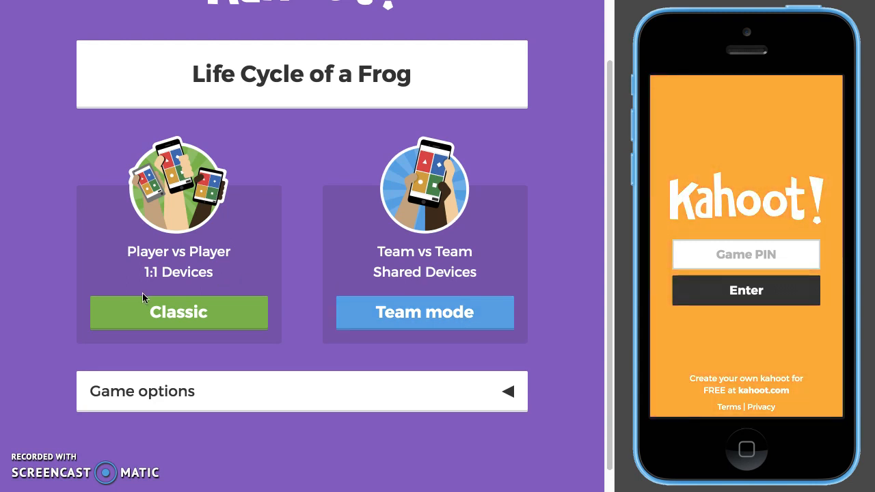
pyautogui.click(182, 316)
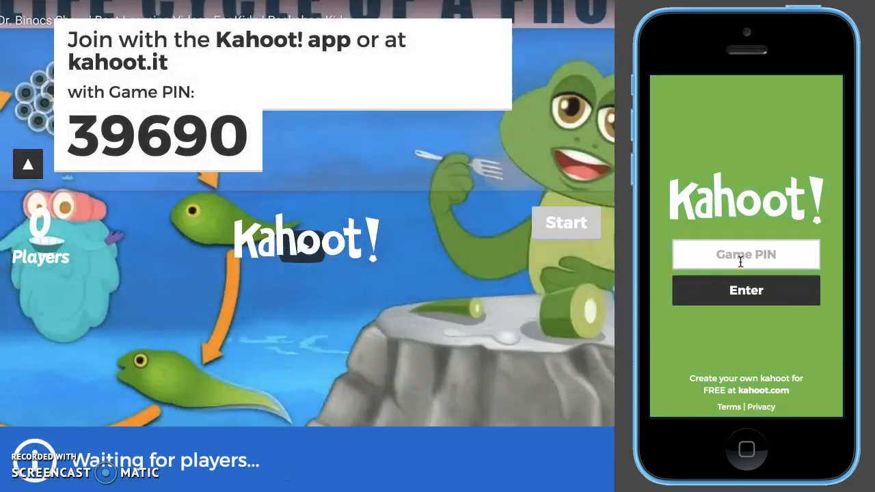
# Step: Enter the displayed game PIN on the simulated phone and submit it
pyautogui.click(739, 255)
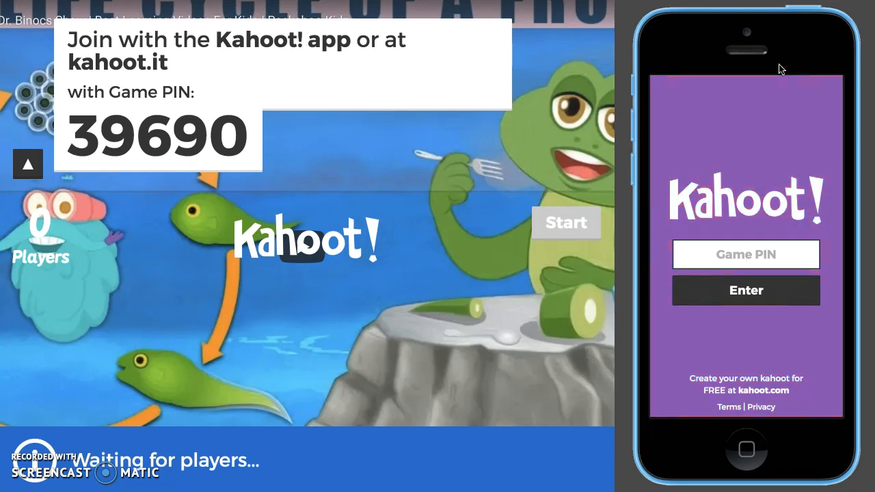
pyautogui.write('39')
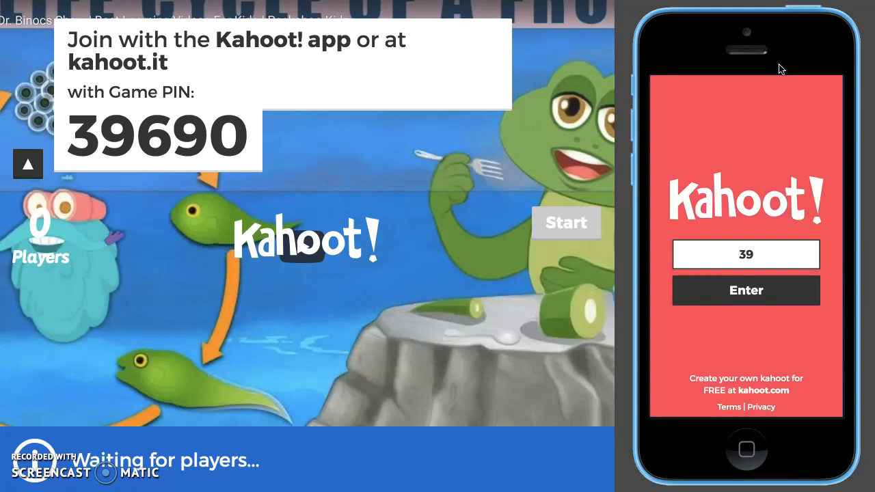
pyautogui.write('690')
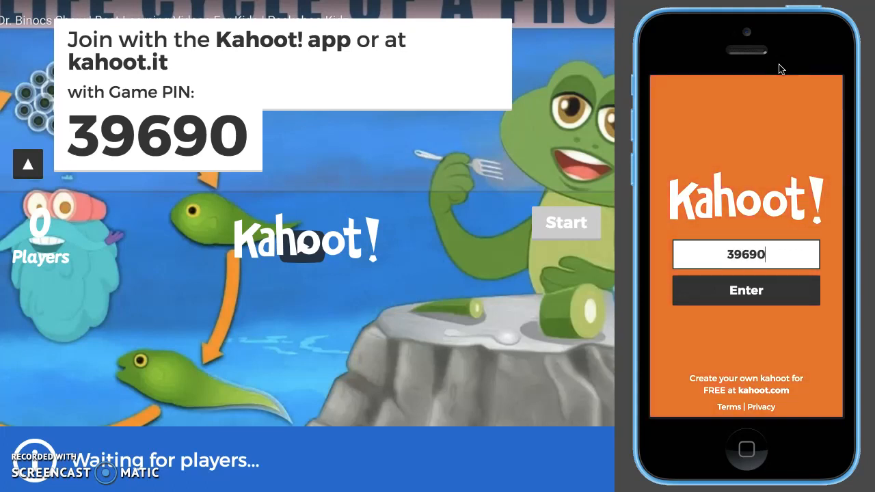
pyautogui.click(695, 292)
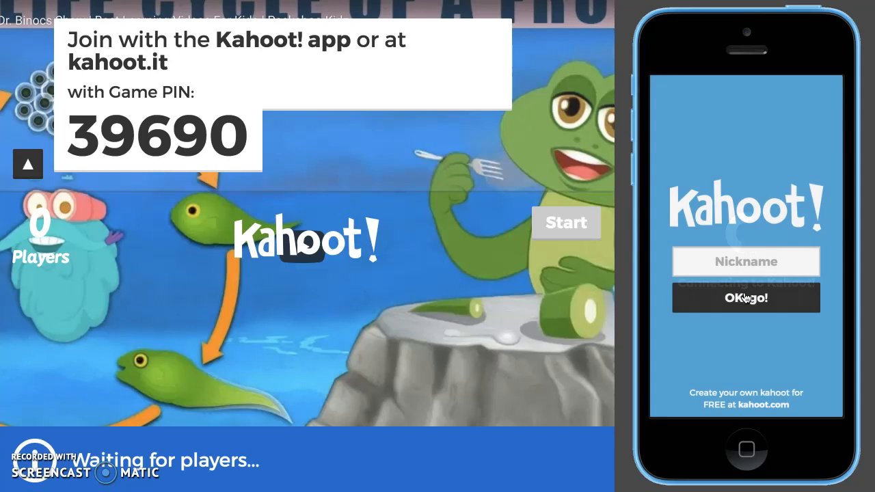
# Step: Join the game on the simulated phone with the nickname "HBU"
pyautogui.click(747, 254)
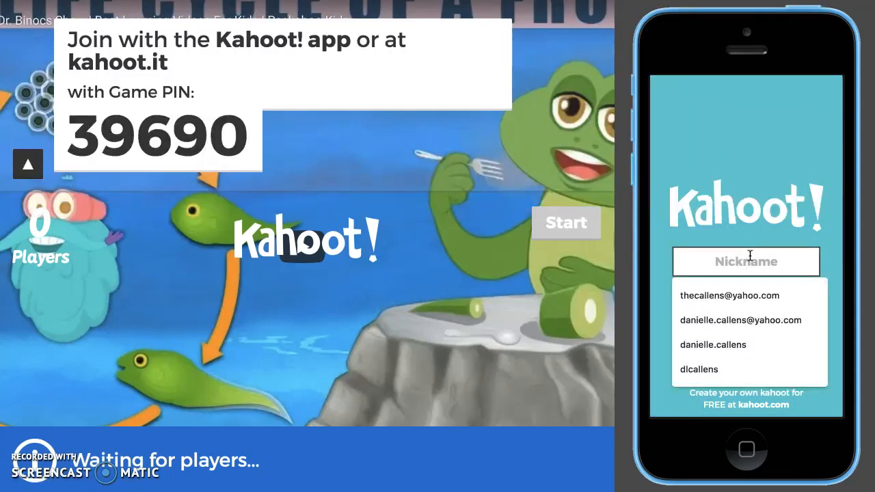
pyautogui.click(748, 207)
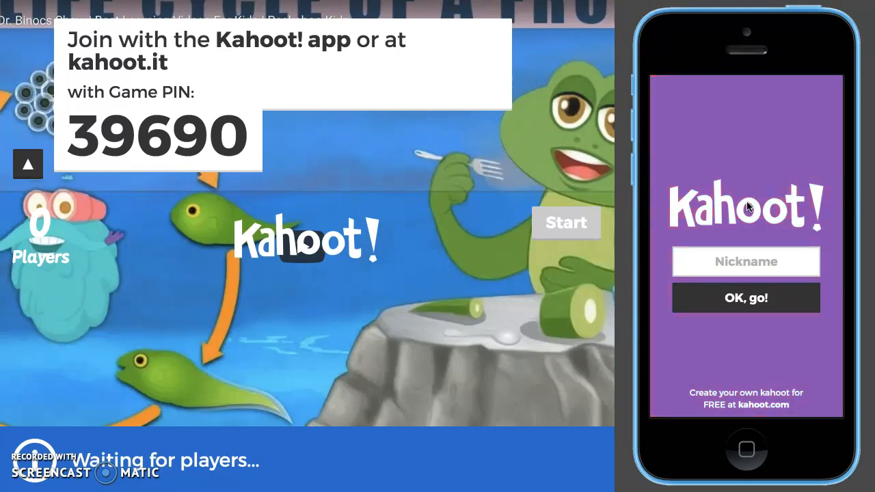
pyautogui.click(738, 262)
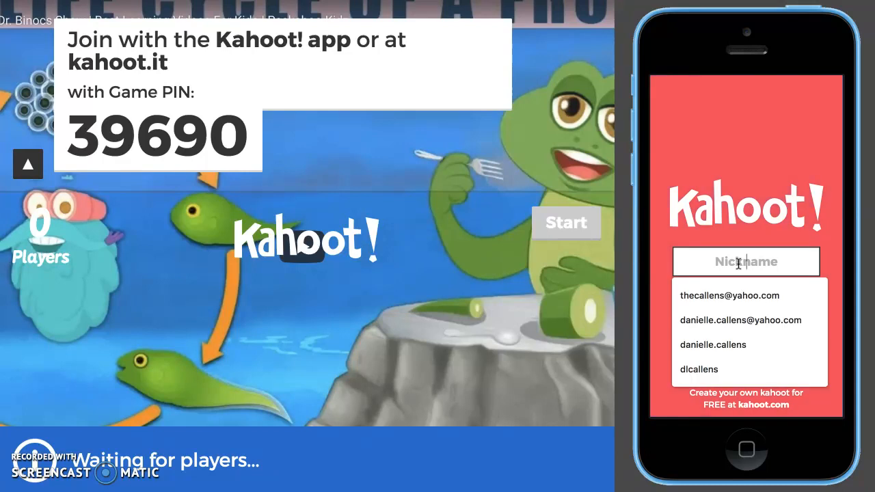
pyautogui.write('Hb')
pyautogui.press('BackSpace')
pyautogui.write('BU')
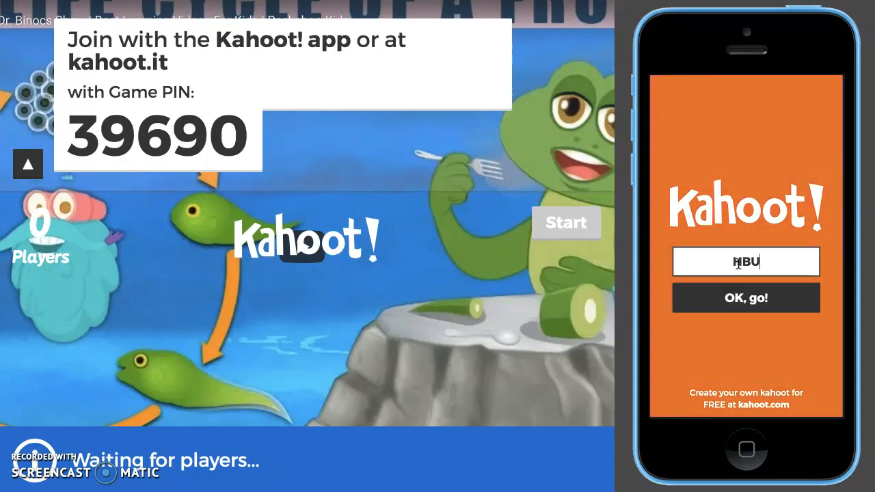
pyautogui.click(775, 300)
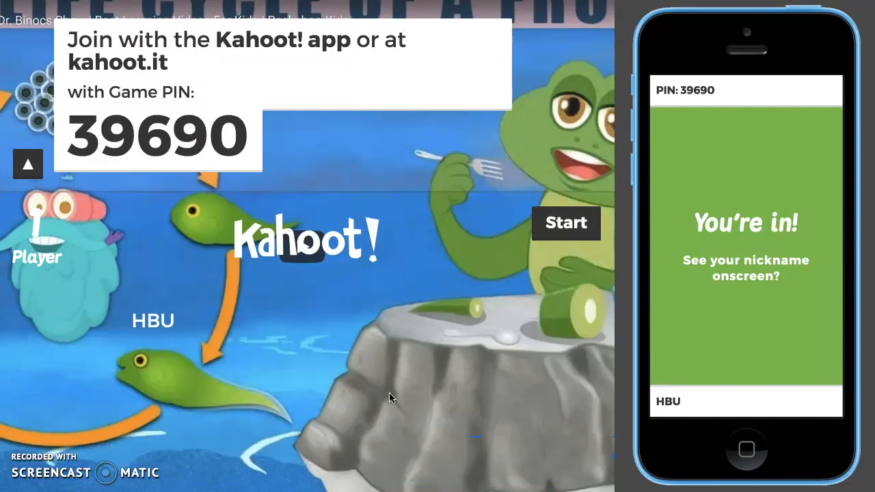
# Step: Start the game, answer question 1 with Tadpole on the phone and continue to question 2
pyautogui.click(571, 224)
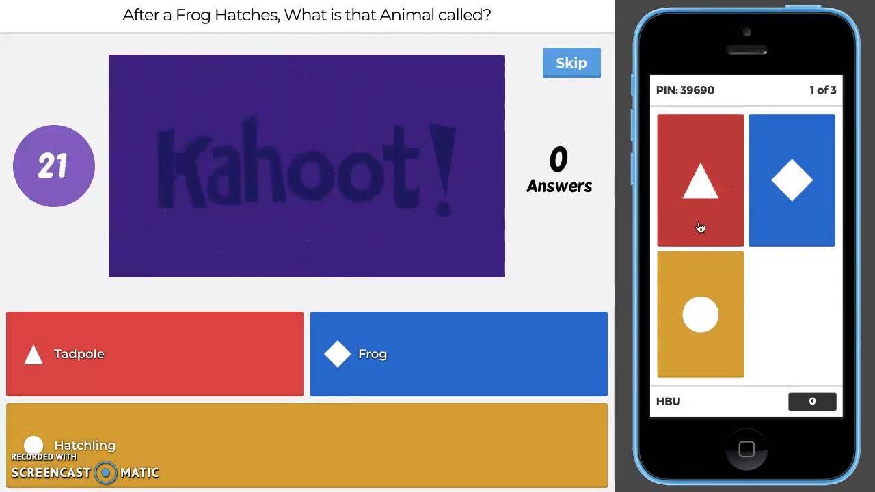
pyautogui.click(697, 188)
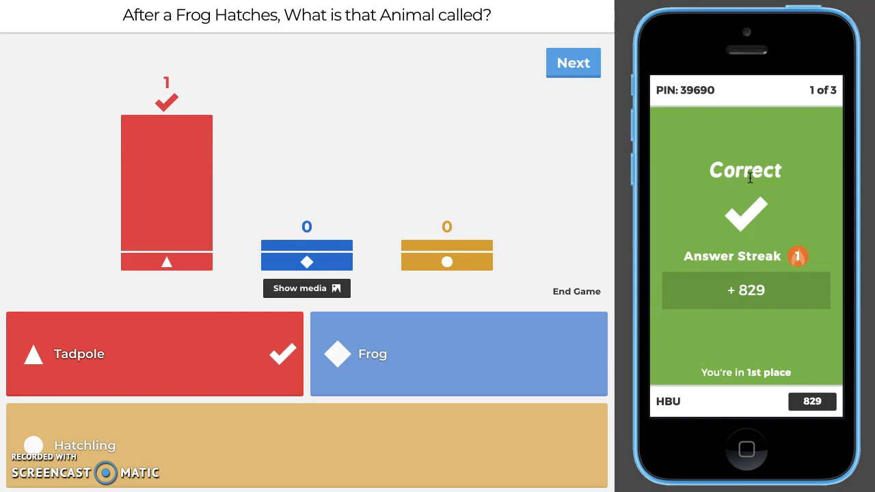
pyautogui.click(583, 64)
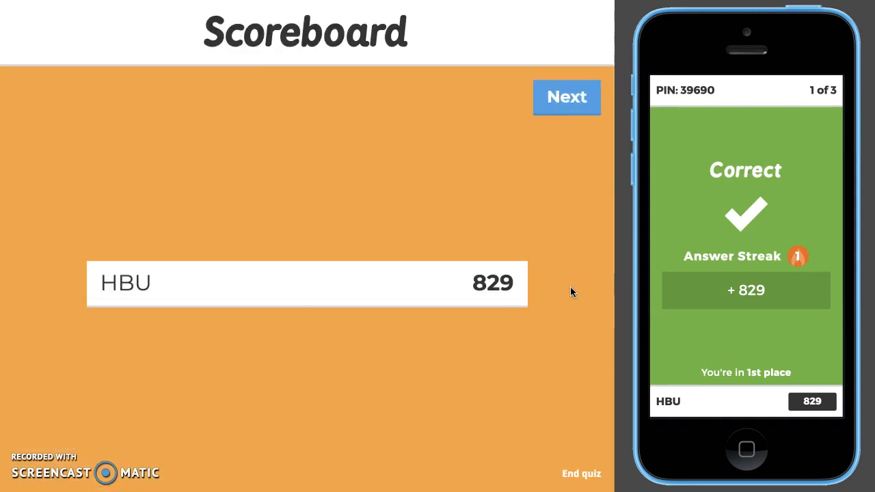
pyautogui.click(573, 102)
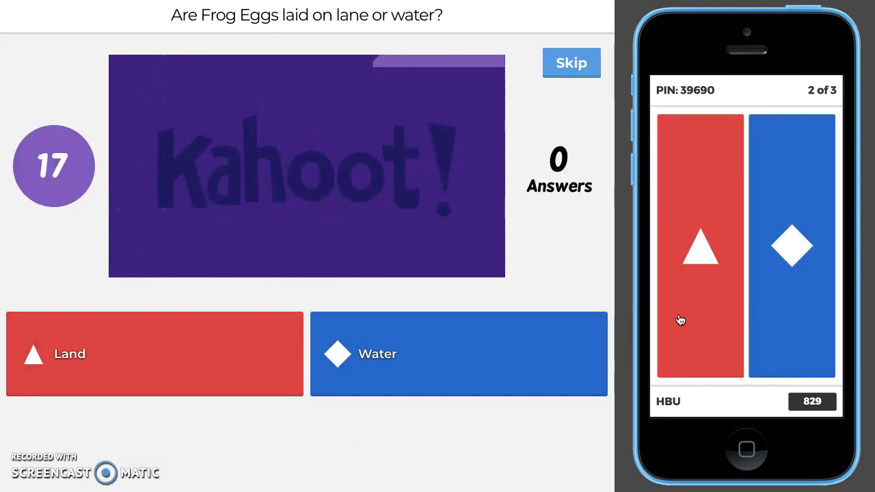
# Step: Answer question 2 with Land and question 3 with Gills on the phone, advancing to the podium
pyautogui.click(679, 318)
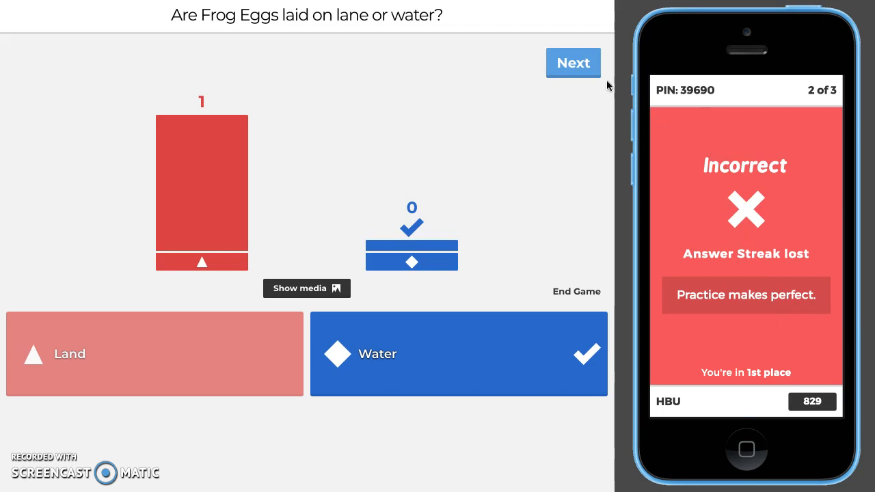
pyautogui.click(572, 64)
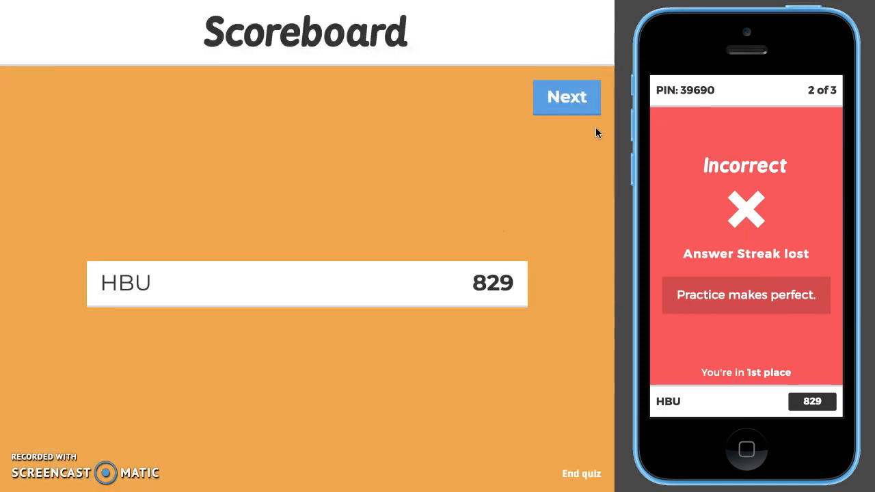
pyautogui.click(578, 97)
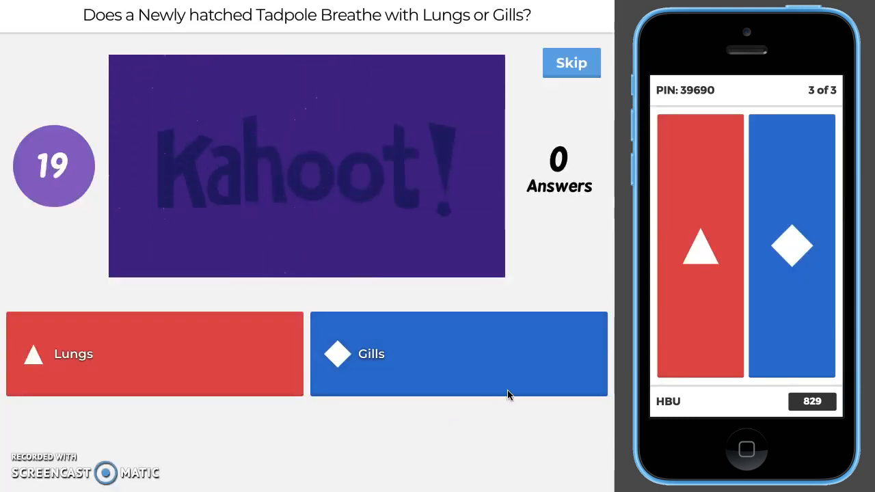
pyautogui.click(803, 250)
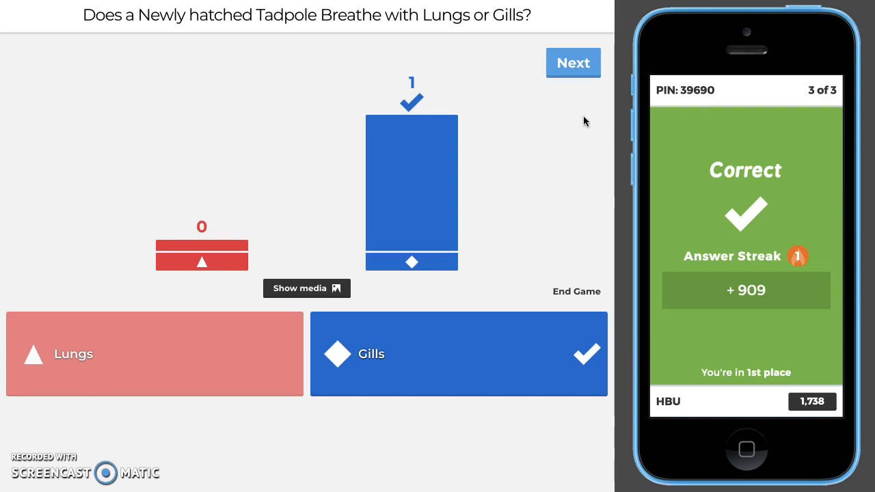
pyautogui.click(579, 63)
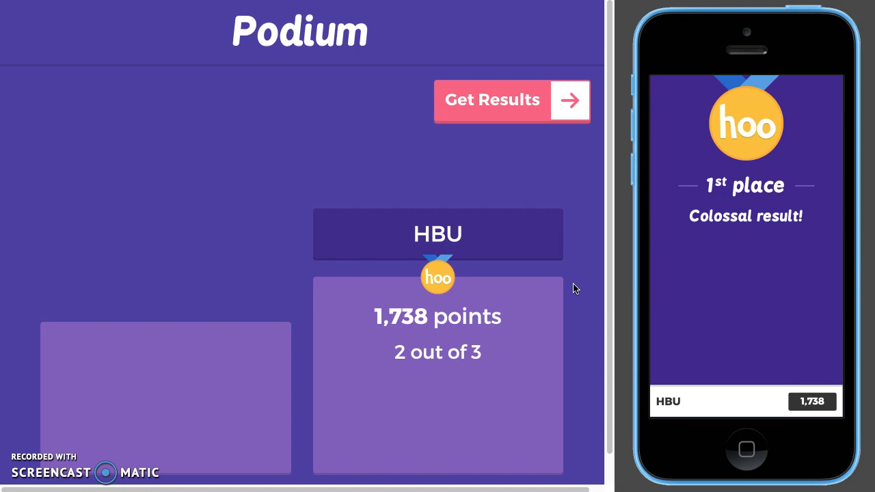
# Step: Get the game results, view the options for saving them and close the results dialog
pyautogui.click(567, 102)
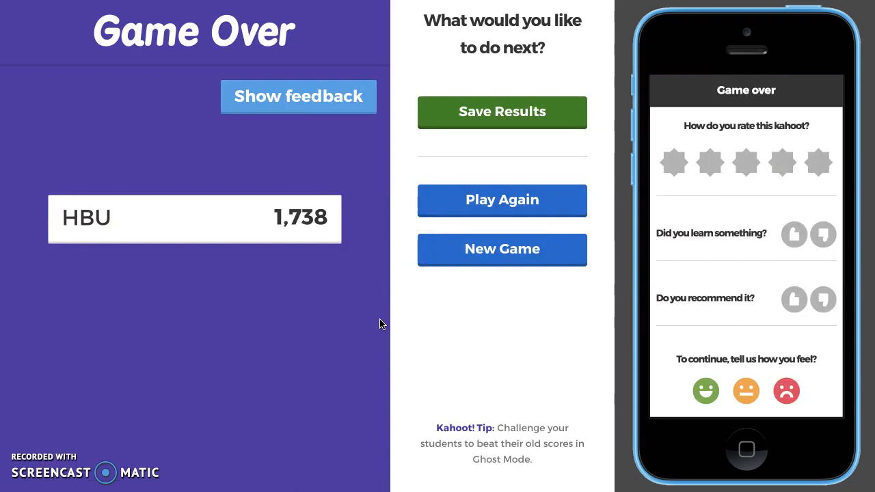
pyautogui.click(471, 112)
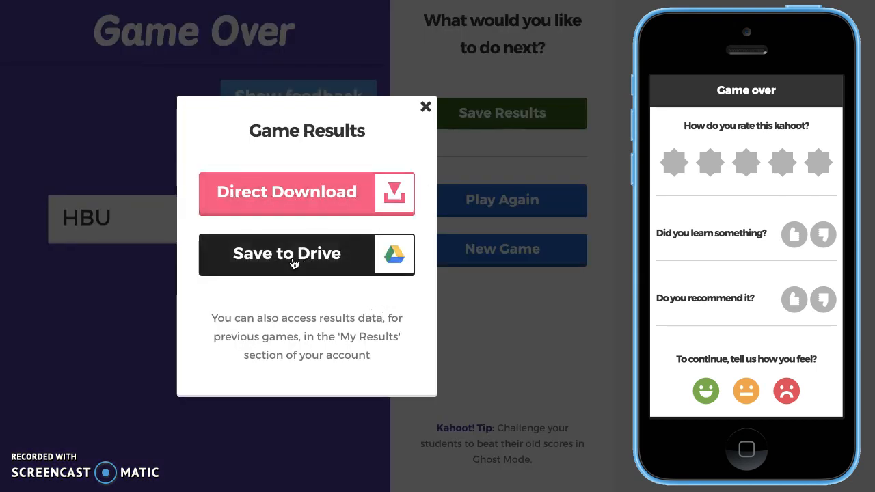
pyautogui.click(425, 107)
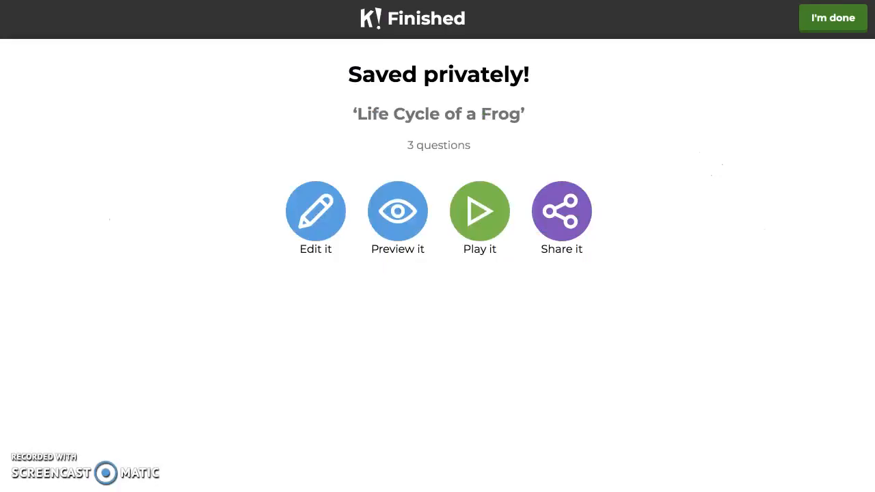
# Step: Finish the quiz creation, look over the My Kahoots list and open the Discover page
pyautogui.click(823, 23)
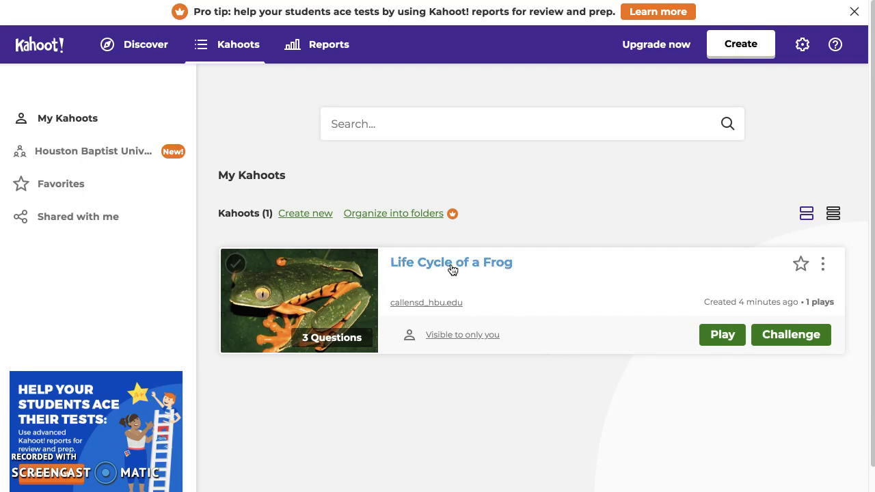
pyautogui.scroll(-1, 631, 376)
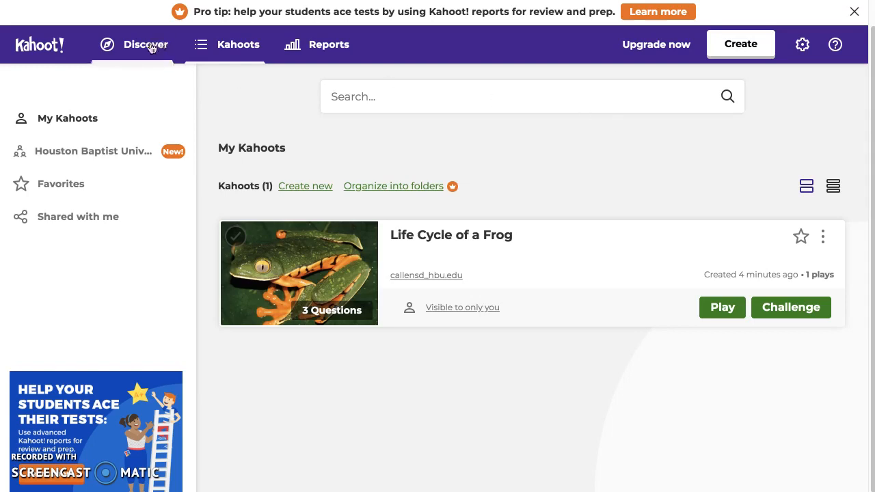
pyautogui.click(146, 45)
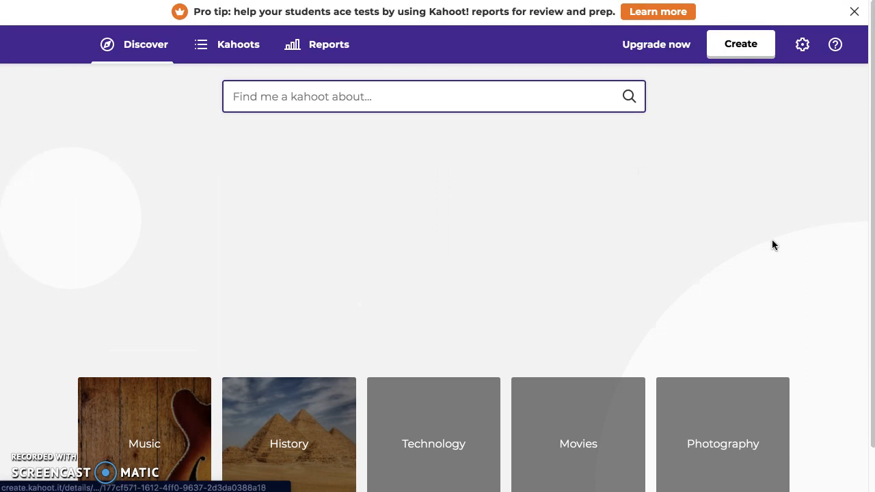